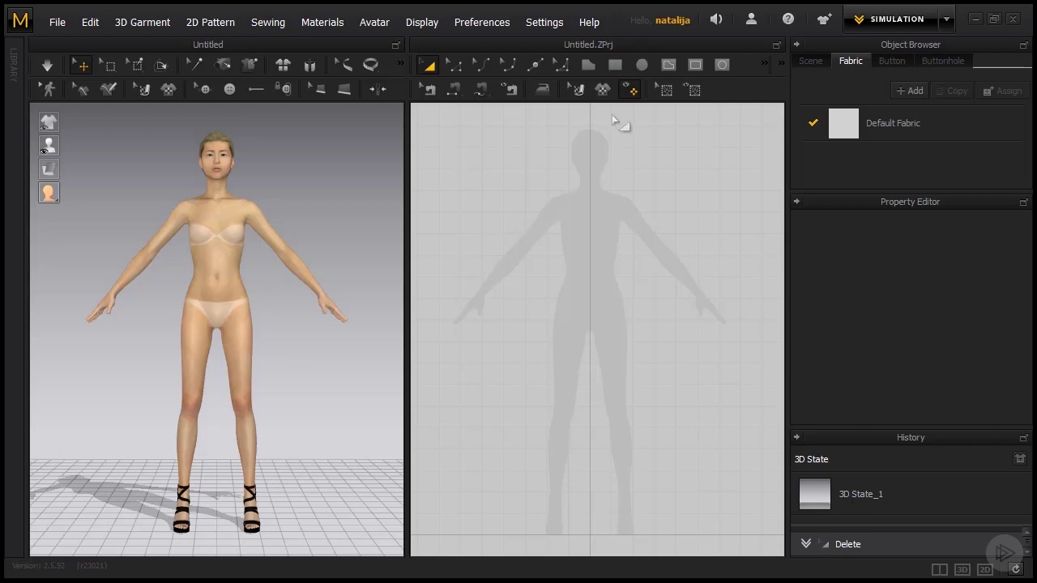
- Draw a tall rectangle pattern over one half of the torso, skipping the exact-size dialog
{"action": "left_click", "coordinate": [613, 71]}
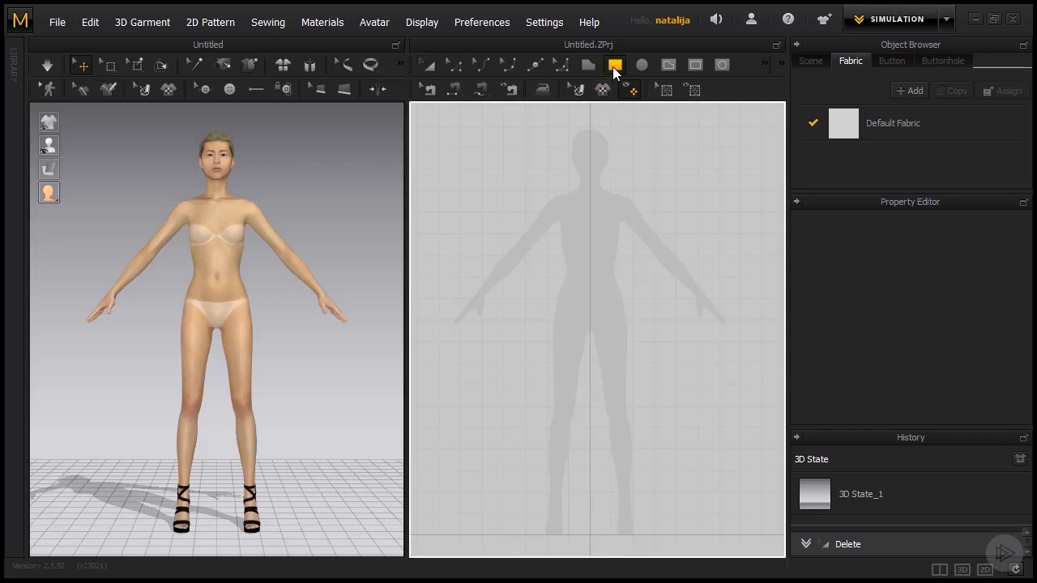
{"action": "left_click", "coordinate": [567, 216]}
{"action": "left_click_drag", "start_coordinate": [531, 195], "coordinate": [397, 183]}
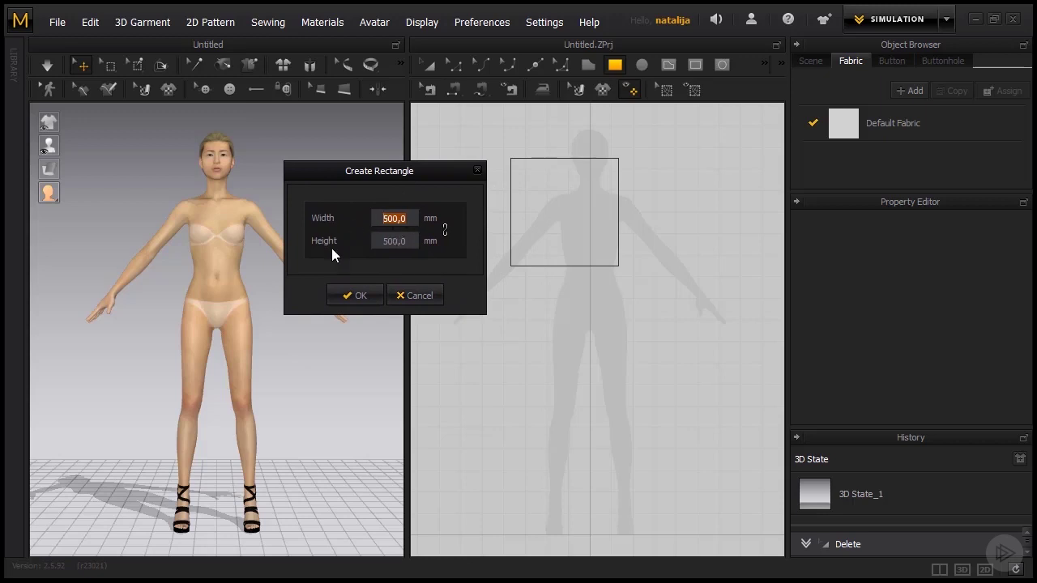
{"action": "left_click", "coordinate": [418, 296]}
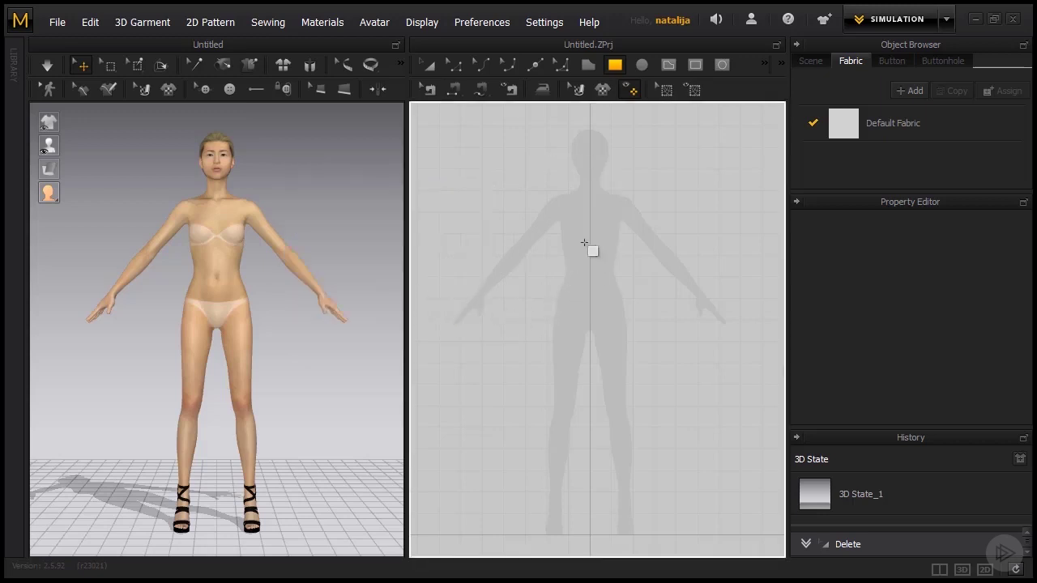
{"action": "left_click_drag", "start_coordinate": [553, 190], "coordinate": [588, 329]}
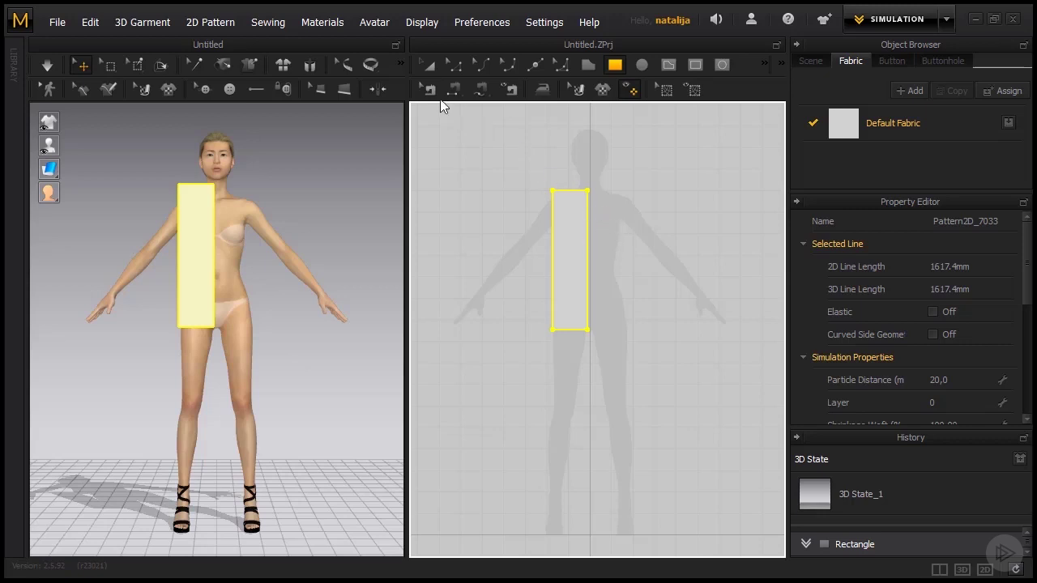
- Paste a mirrored copy of the rectangle (Ctrl+R) to its right, then select the right piece
{"action": "left_click", "coordinate": [430, 69]}
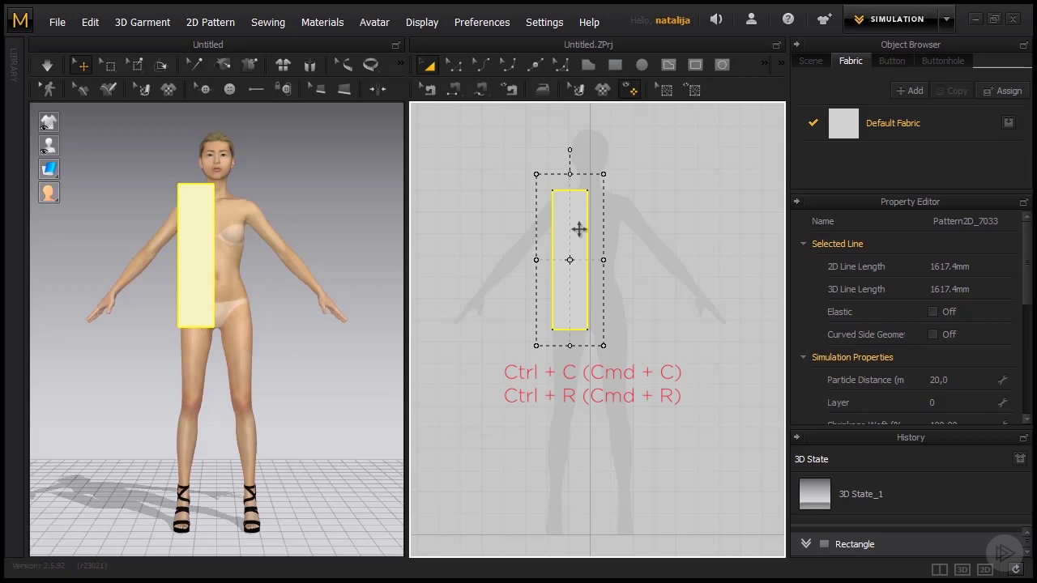
{"action": "key", "text": "ctrl+c"}
{"action": "key", "text": "ctrl+r"}
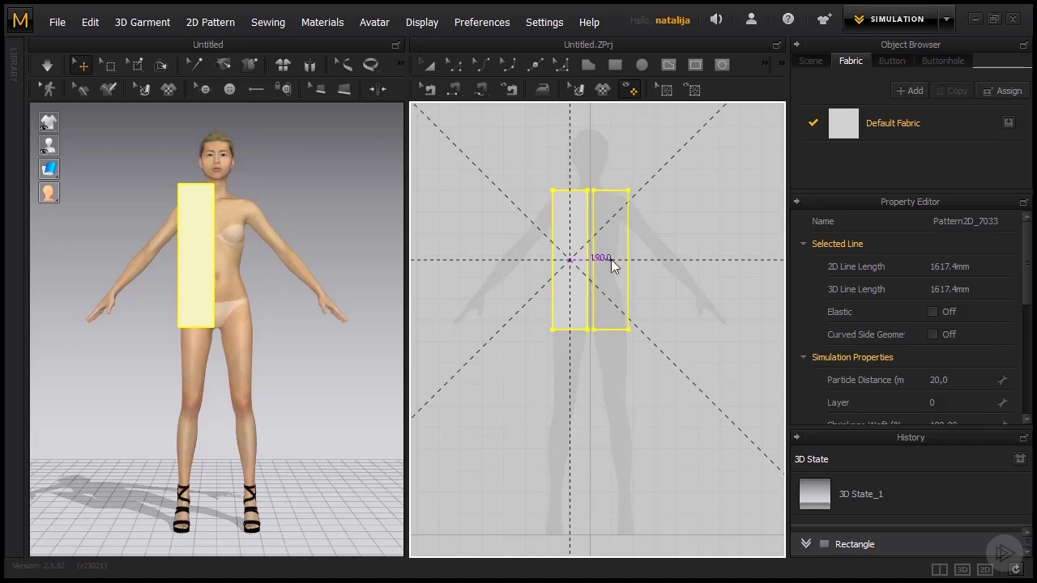
{"action": "left_click", "coordinate": [611, 260]}
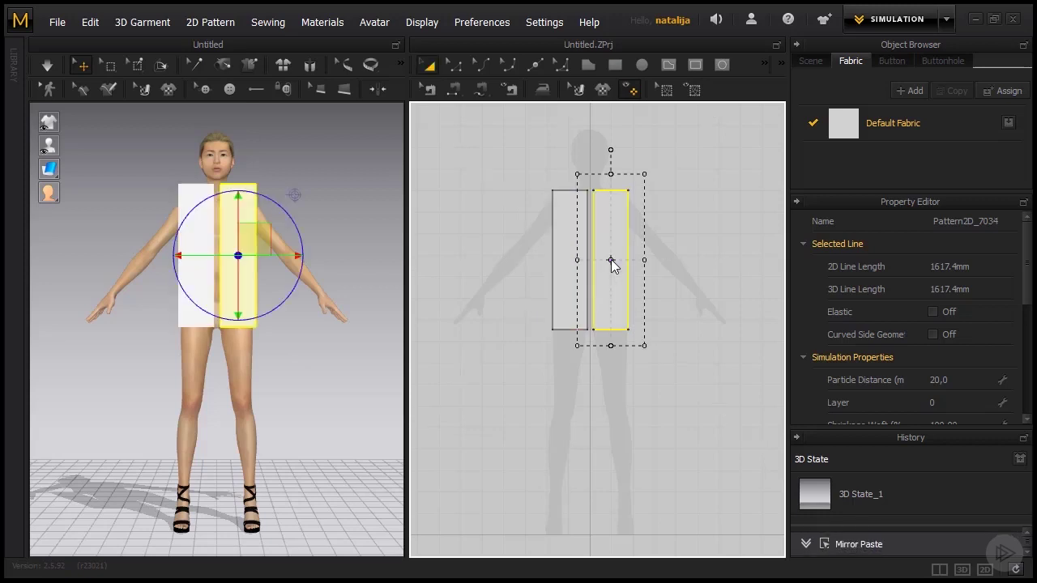
{"action": "left_click", "coordinate": [666, 246]}
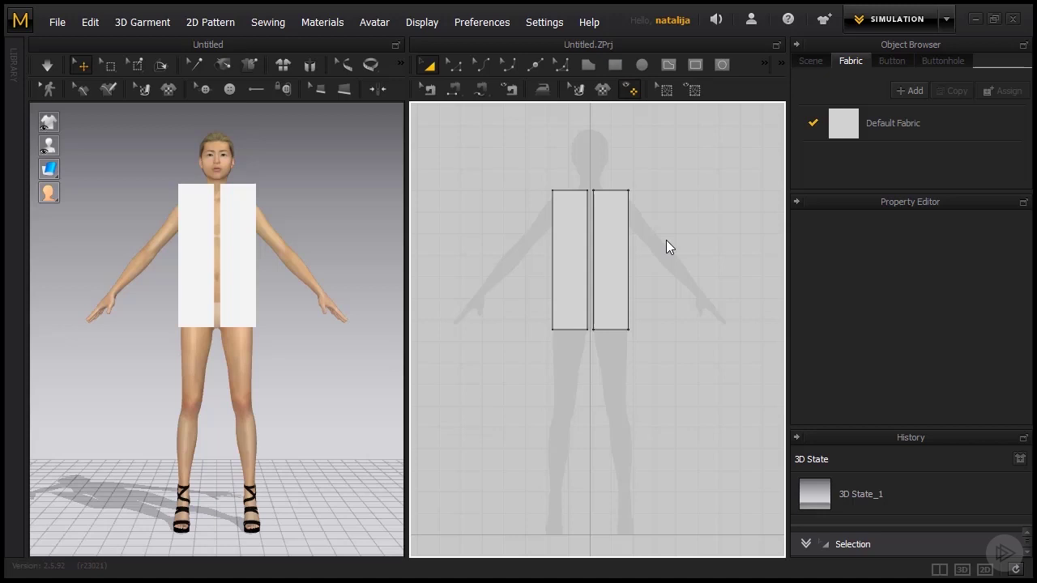
{"action": "left_click", "coordinate": [612, 252]}
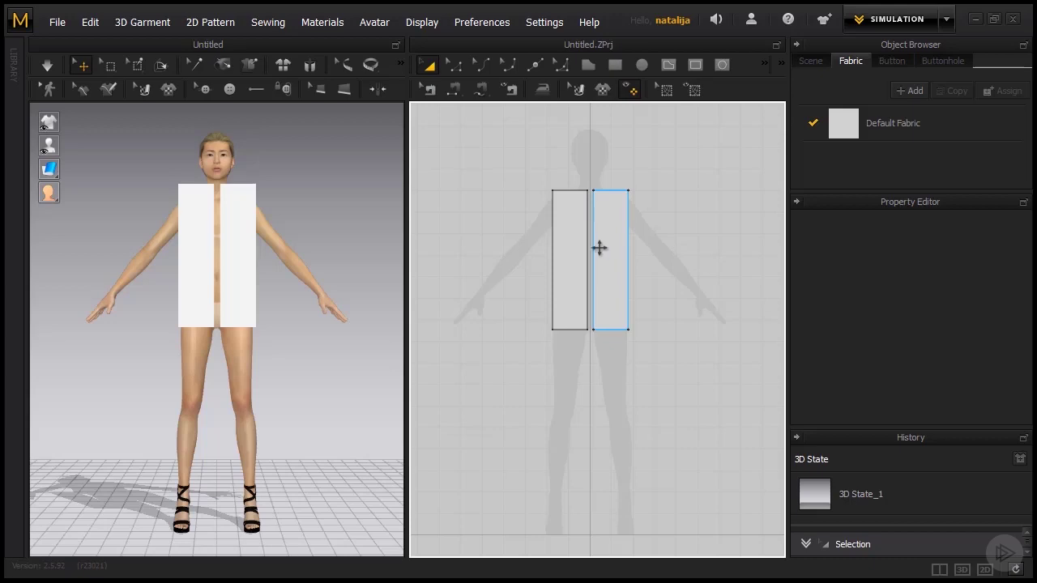
- Select both rectangles and link them with Symmetrization
{"action": "left_click", "coordinate": [678, 186]}
{"action": "left_click_drag", "start_coordinate": [670, 163], "coordinate": [523, 357]}
{"action": "right_click", "coordinate": [573, 302]}
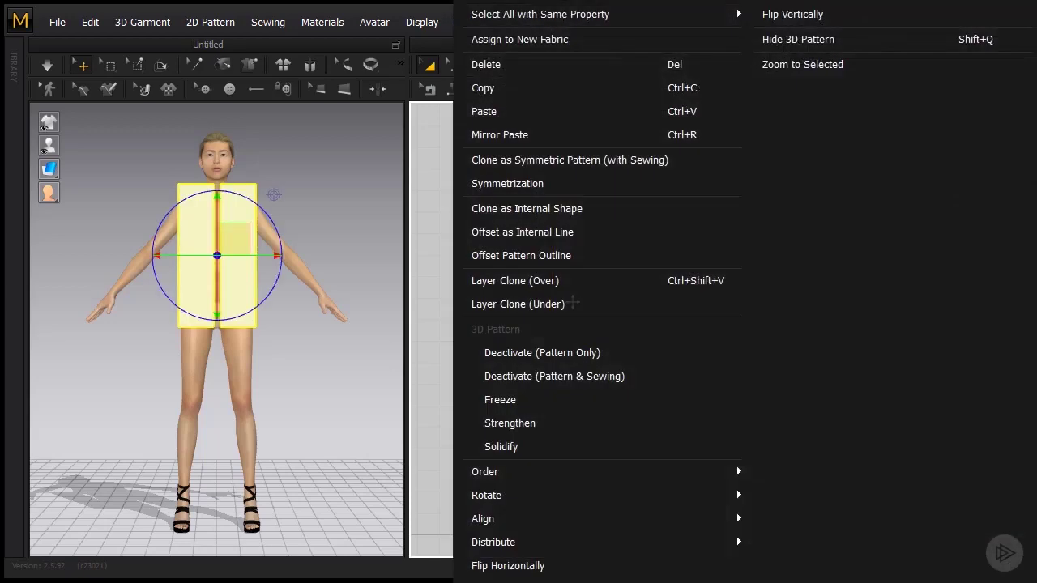
{"action": "left_click", "coordinate": [555, 193]}
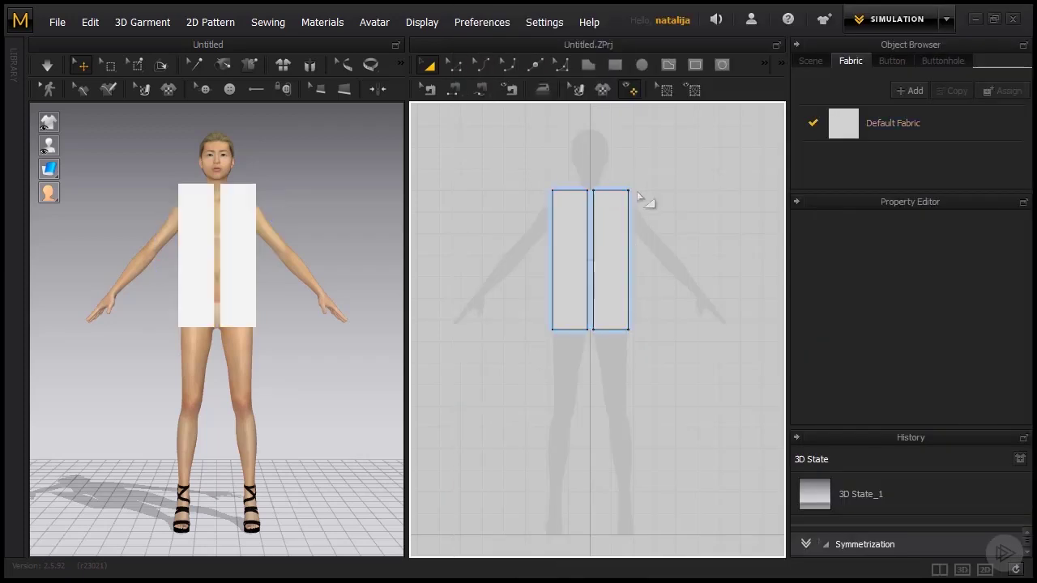
- Zoom and pan the 2D view to center the panels, then select each piece
{"action": "scroll", "coordinate": [638, 196], "scroll_direction": "up", "scroll_amount": 5}
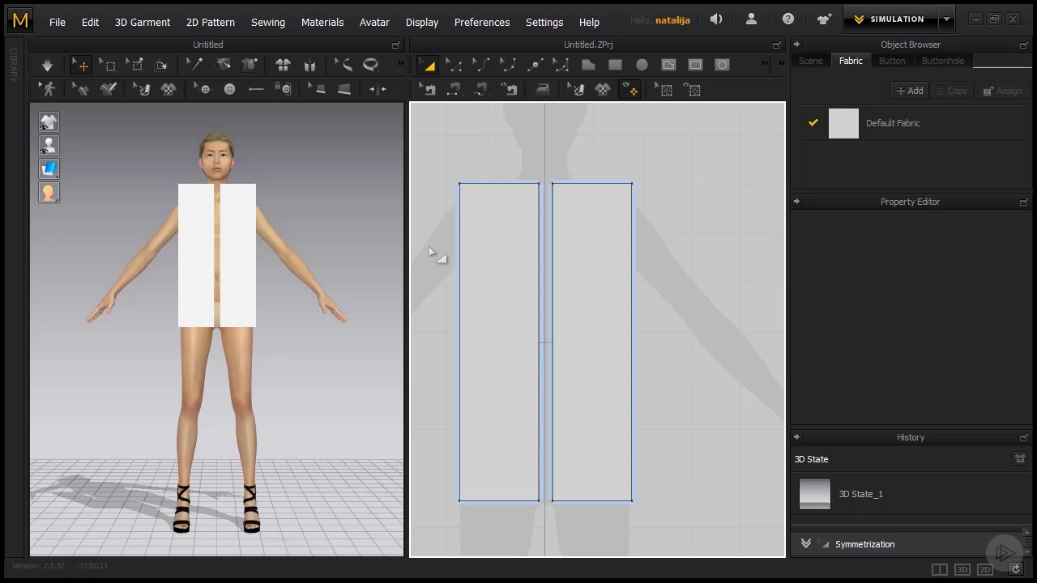
{"action": "right_click_drag", "start_coordinate": [430, 248], "coordinate": [444, 245]}
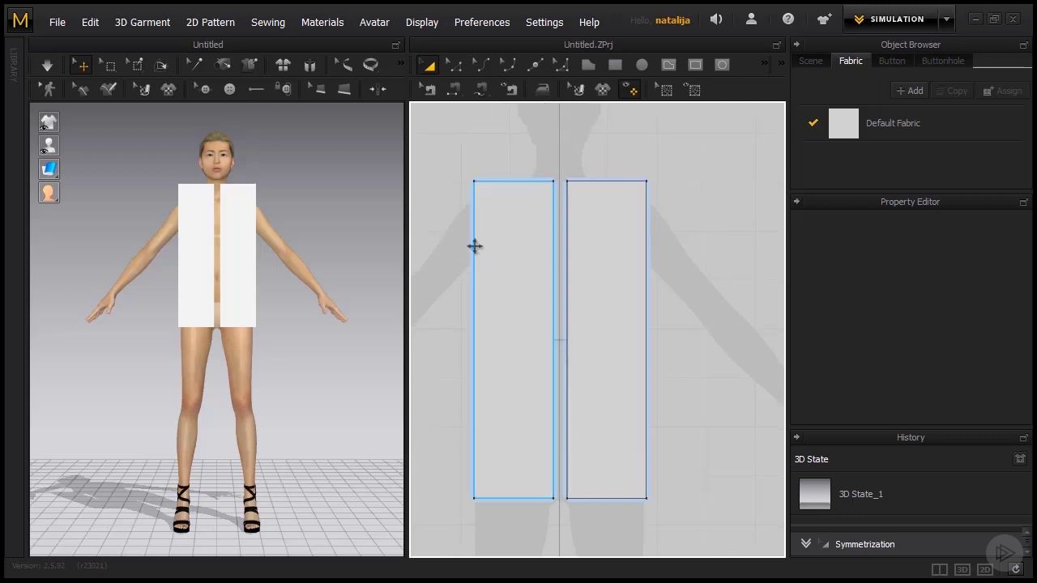
{"action": "right_click_drag", "start_coordinate": [457, 310], "coordinate": [479, 295]}
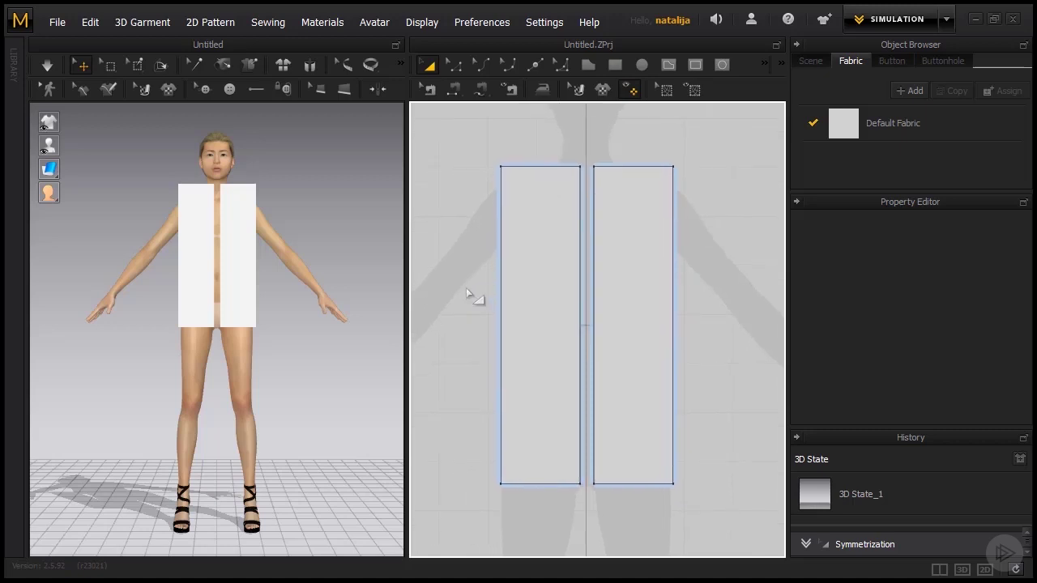
{"action": "left_click", "coordinate": [511, 195]}
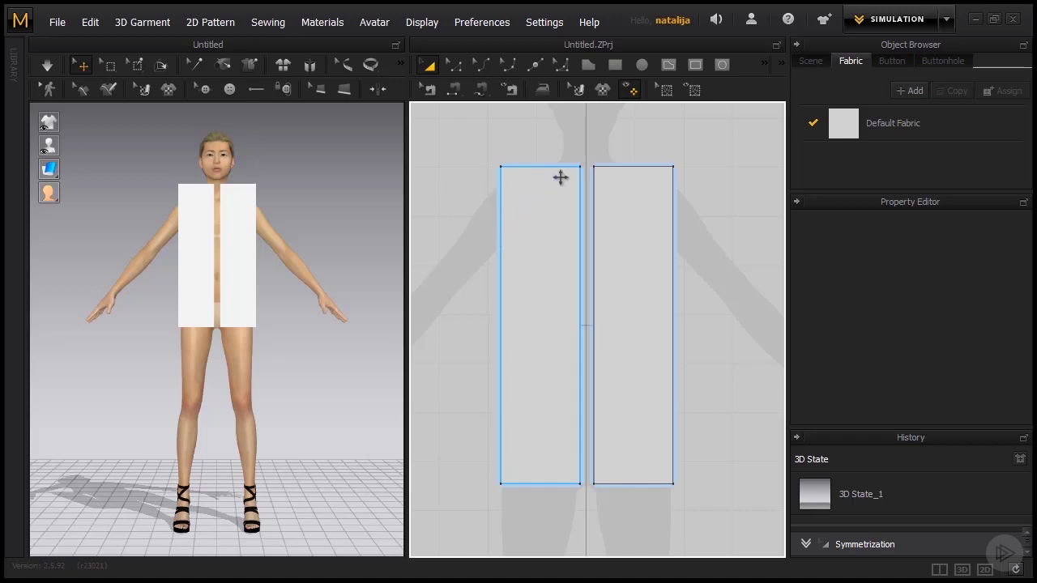
{"action": "left_click", "coordinate": [594, 228]}
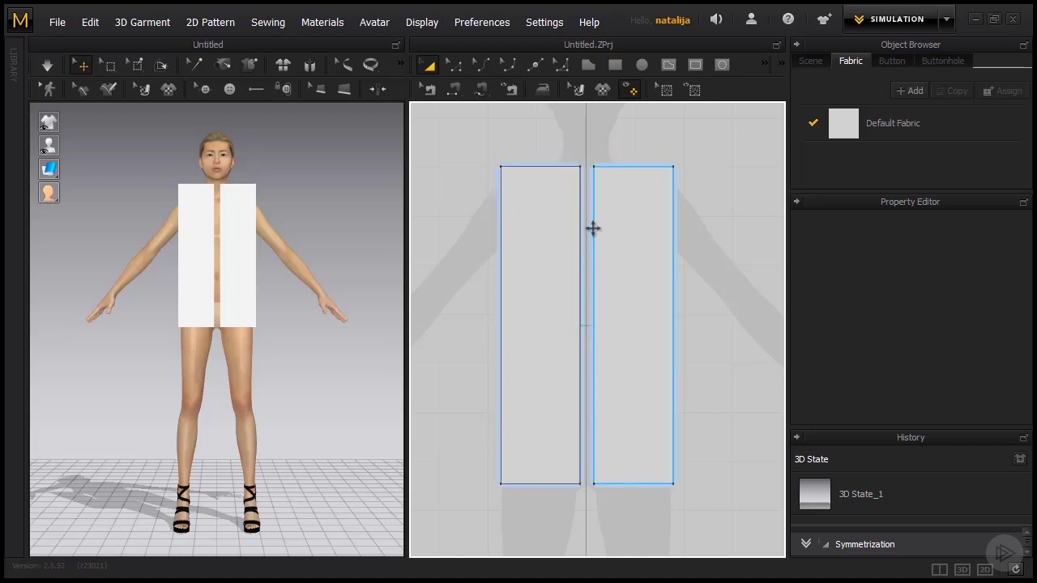
- Open Split Line on the left panel's outer edge with the Add Point tool
{"action": "key", "text": "x"}
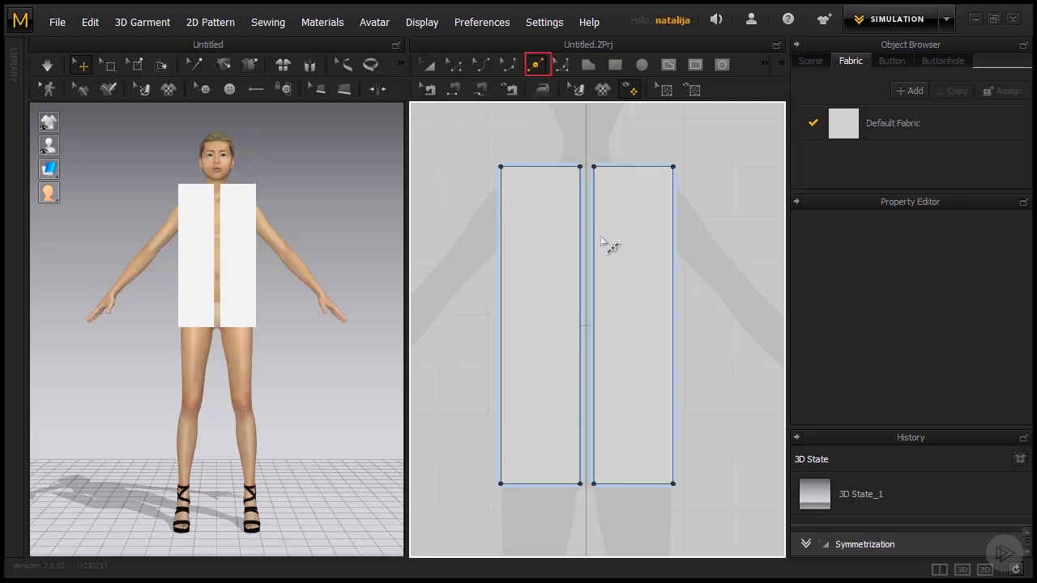
{"action": "scroll", "coordinate": [608, 246], "scroll_direction": "down", "scroll_amount": 2}
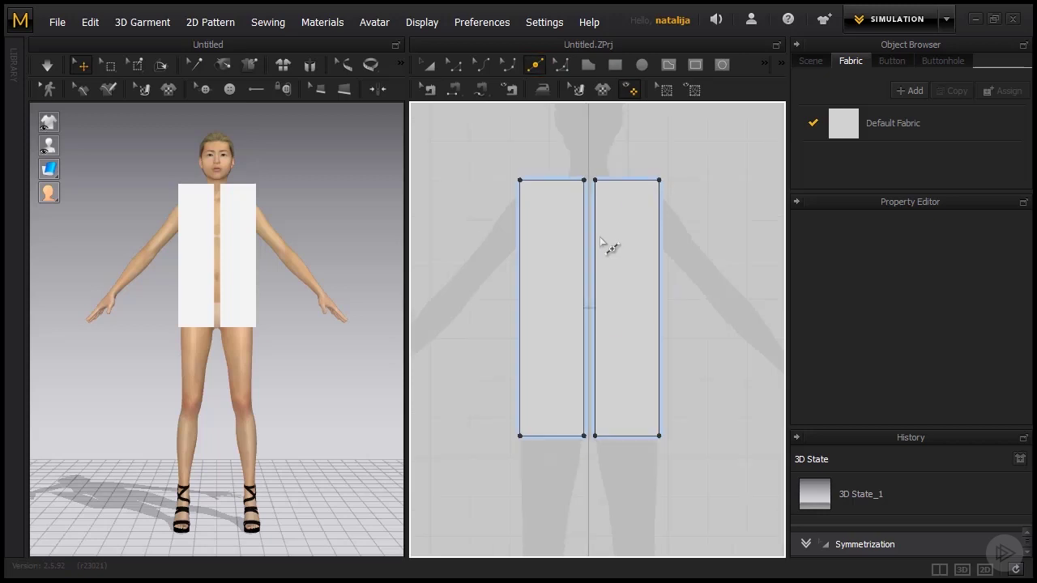
{"action": "right_click", "coordinate": [520, 266]}
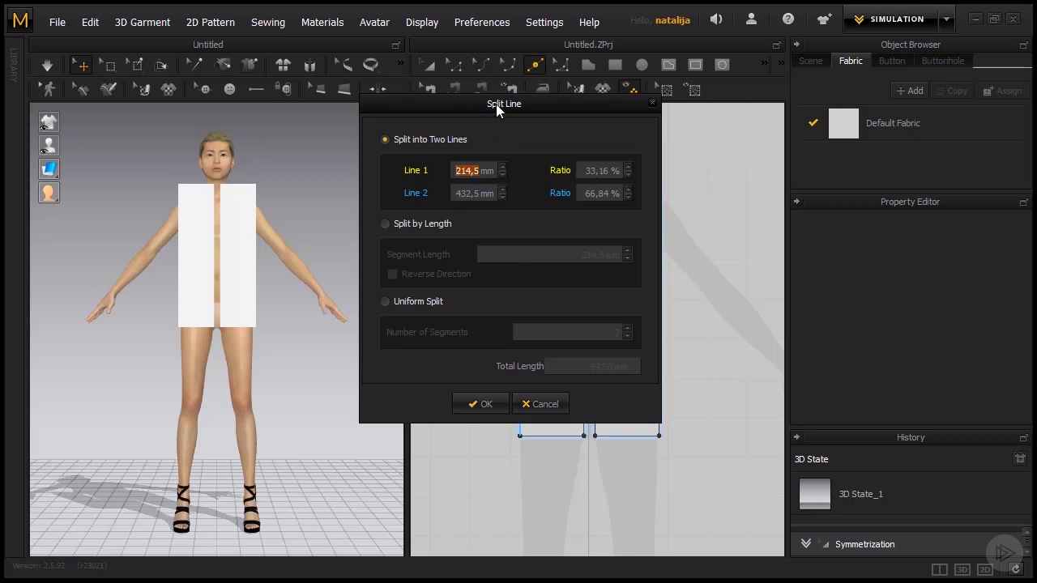
{"action": "left_click_drag", "start_coordinate": [496, 106], "coordinate": [330, 119]}
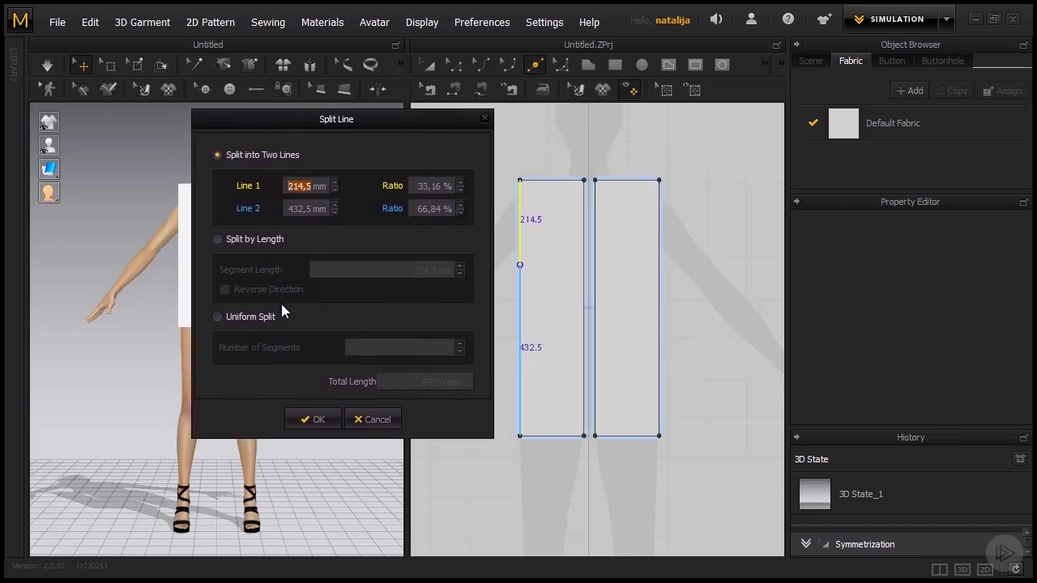
- After trying other split modes, choose Split into Two Lines with Line 1 at 215 mm
{"action": "left_click", "coordinate": [248, 239]}
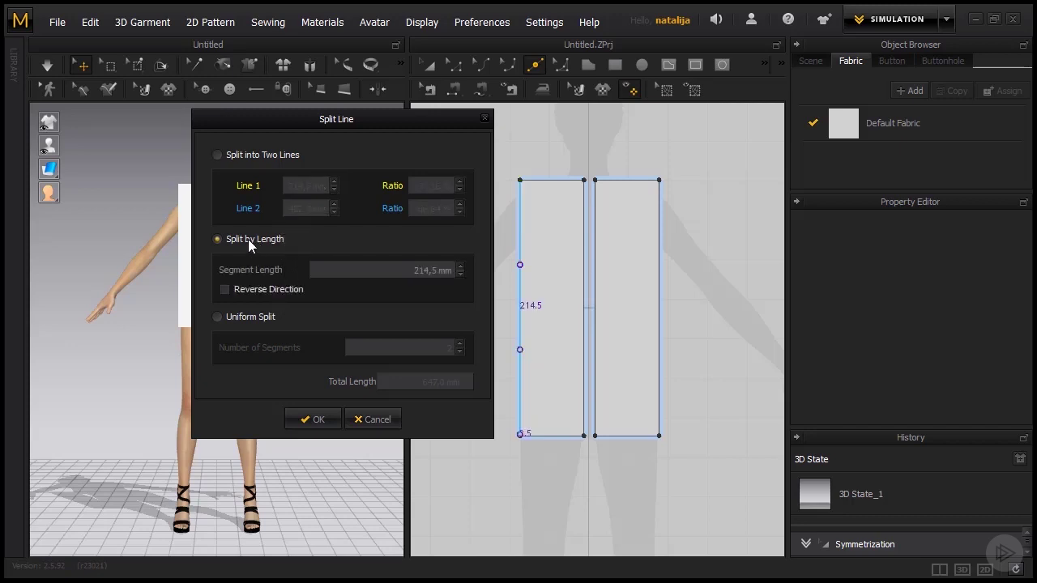
{"action": "left_click", "coordinate": [245, 318]}
{"action": "left_click", "coordinate": [461, 345]}
{"action": "left_click", "coordinate": [461, 345]}
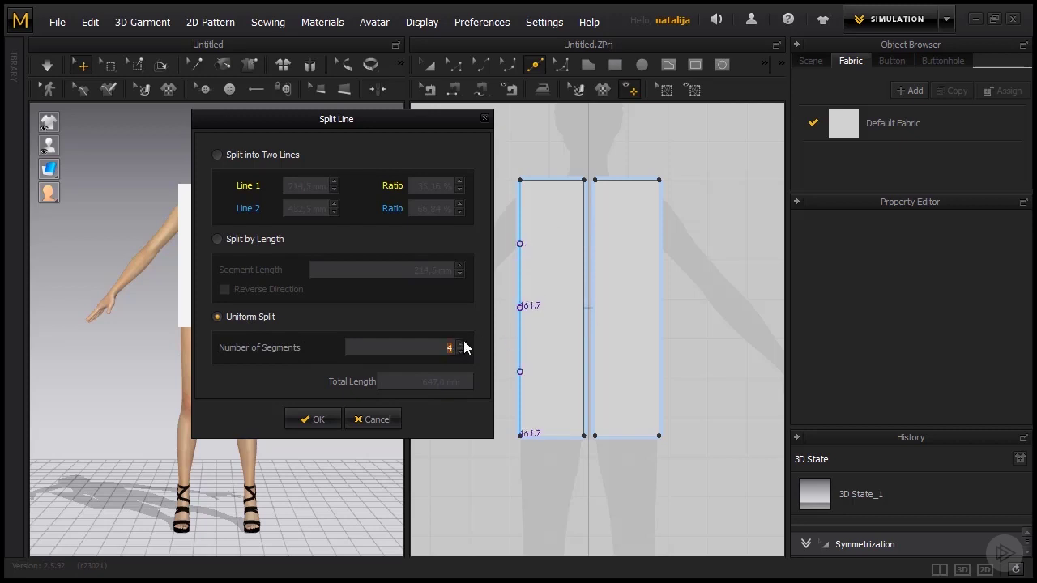
{"action": "left_click", "coordinate": [462, 350]}
{"action": "left_click", "coordinate": [218, 155]}
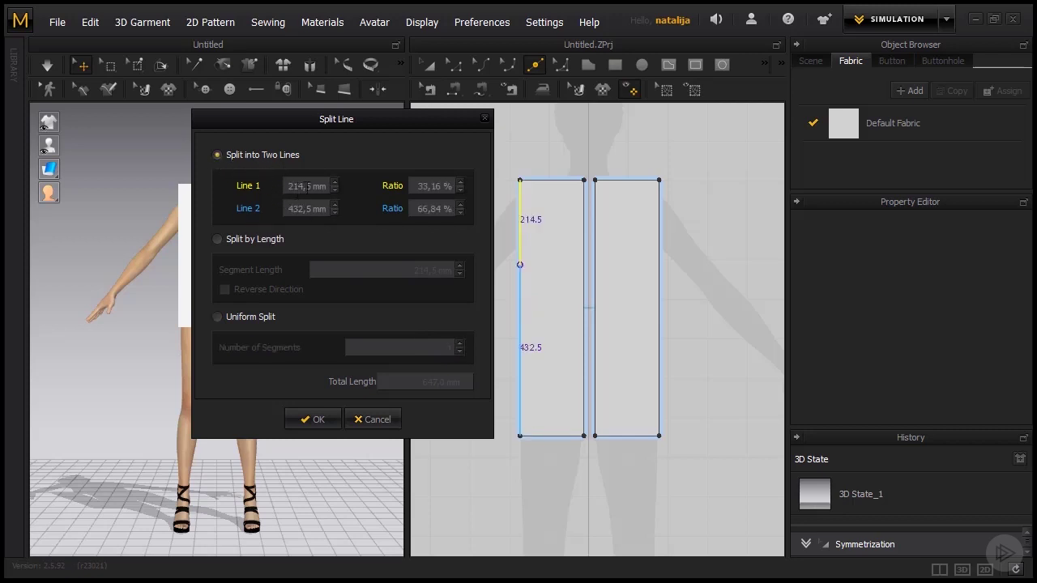
{"action": "double_click", "coordinate": [305, 186]}
{"action": "type", "text": "215"}
- Apply the 215 mm edge split and add a point on the left panel's top edge
{"action": "left_click", "coordinate": [314, 420]}
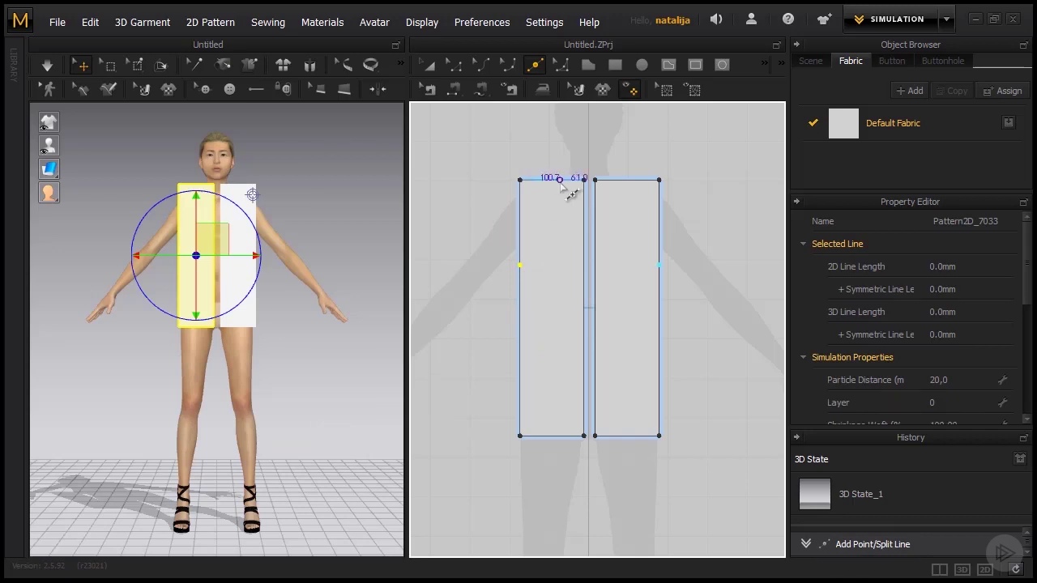
{"action": "left_click", "coordinate": [559, 180]}
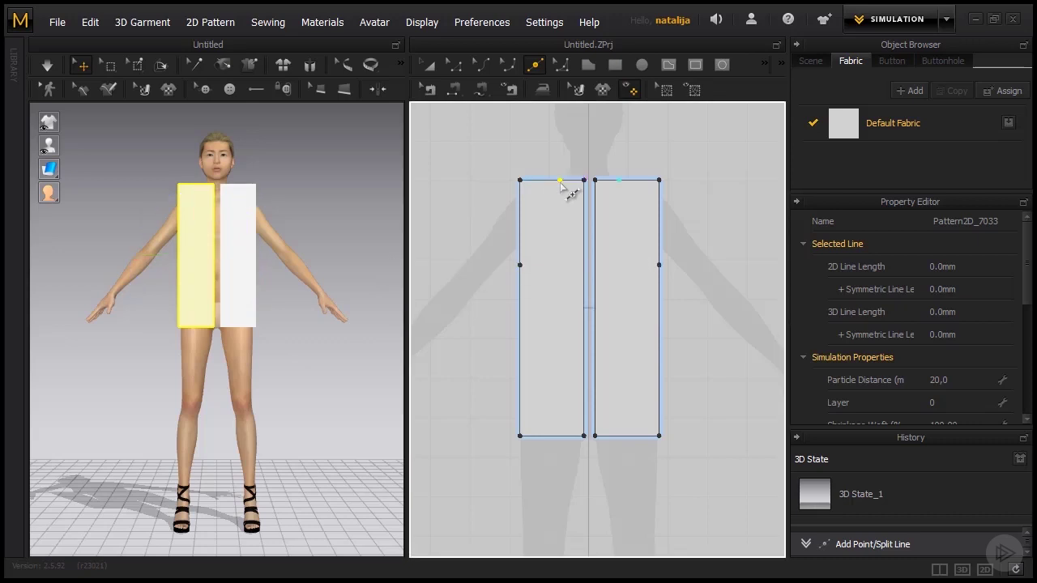
- Lower the inner top corner into a V-neckline and the outer corner to slope the shoulder
{"action": "left_click", "coordinate": [451, 71]}
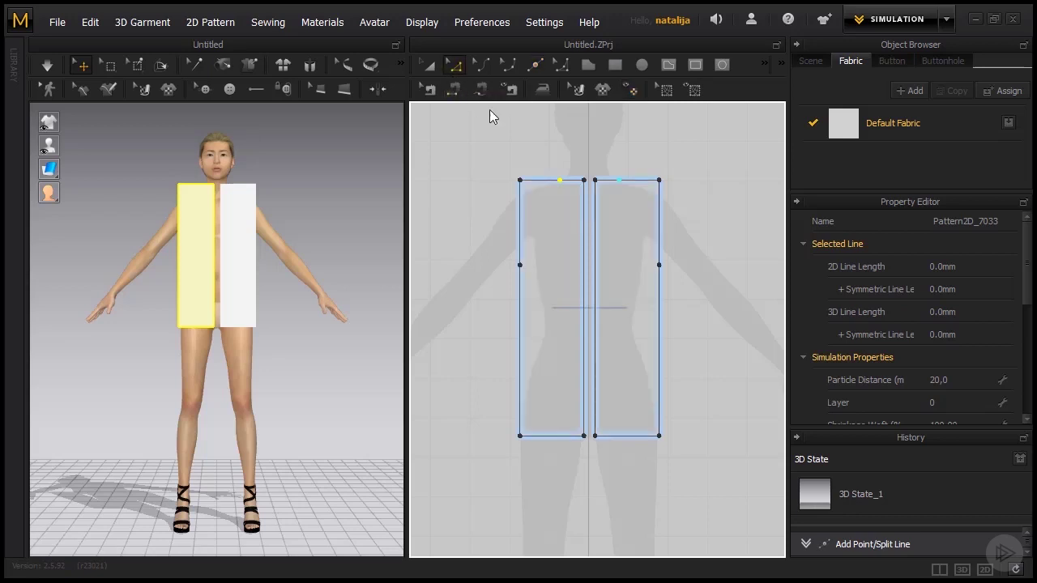
{"action": "left_click", "coordinate": [555, 154]}
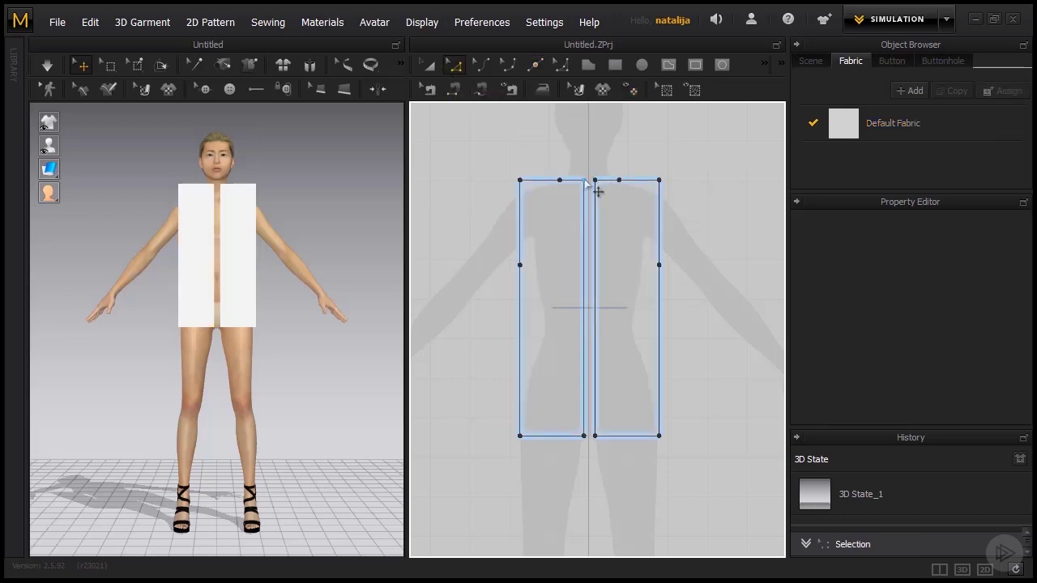
{"action": "left_click_drag", "start_coordinate": [584, 181], "coordinate": [596, 220]}
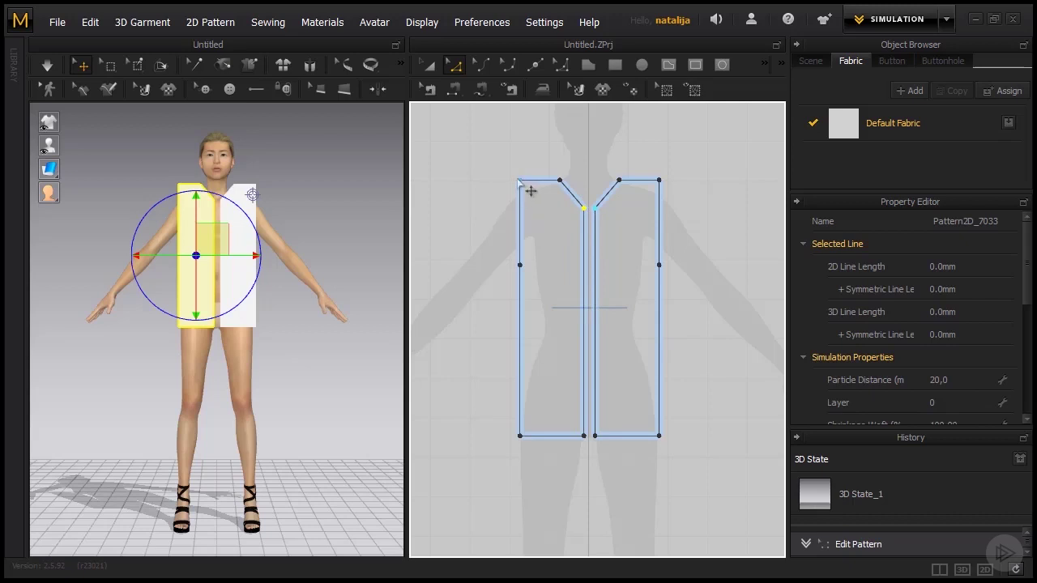
{"action": "left_click_drag", "start_coordinate": [518, 181], "coordinate": [532, 203]}
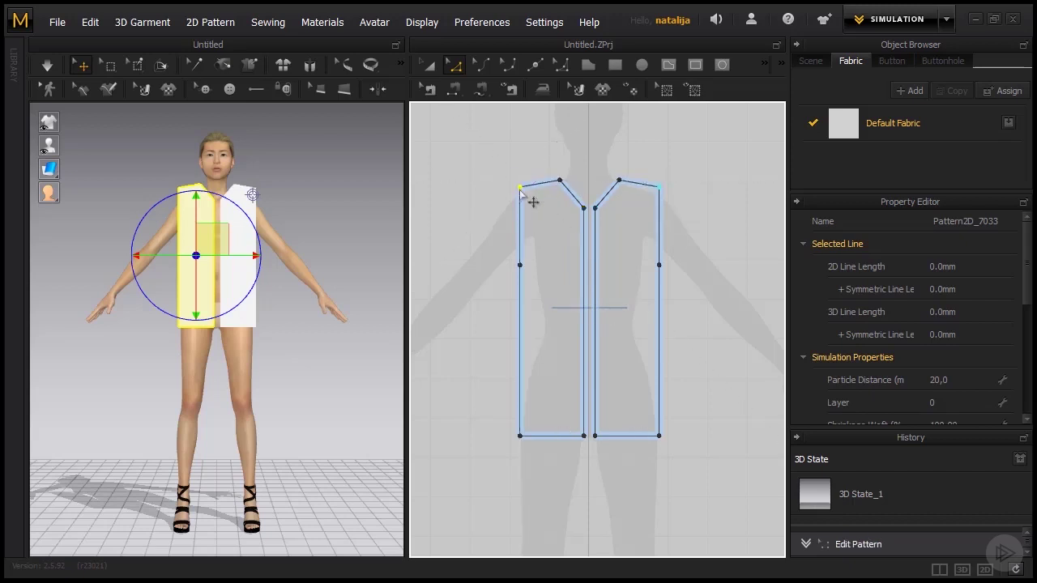
{"action": "left_click", "coordinate": [477, 190]}
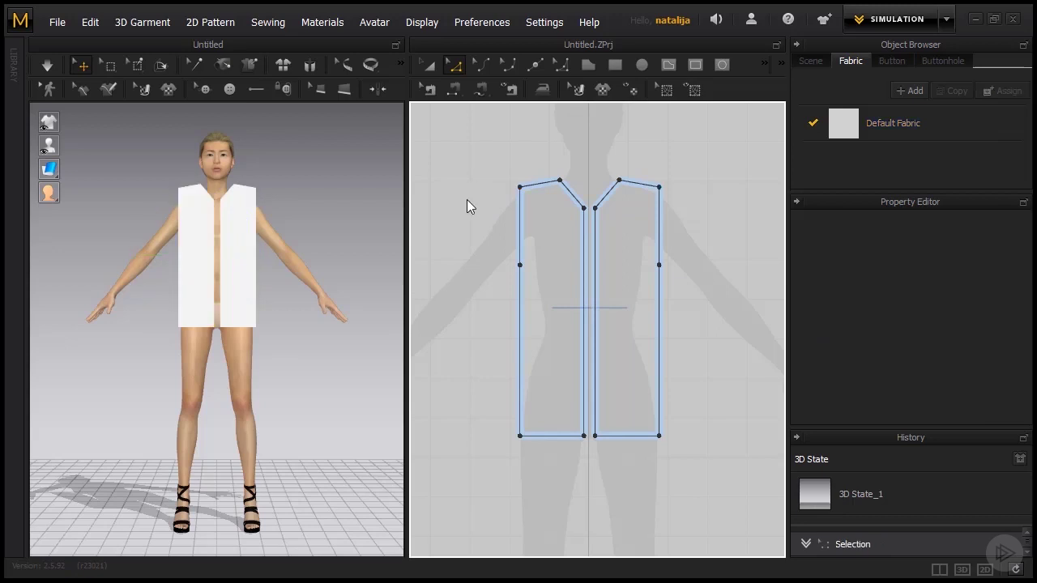
{"action": "scroll", "coordinate": [478, 230], "scroll_direction": "down", "scroll_amount": 3}
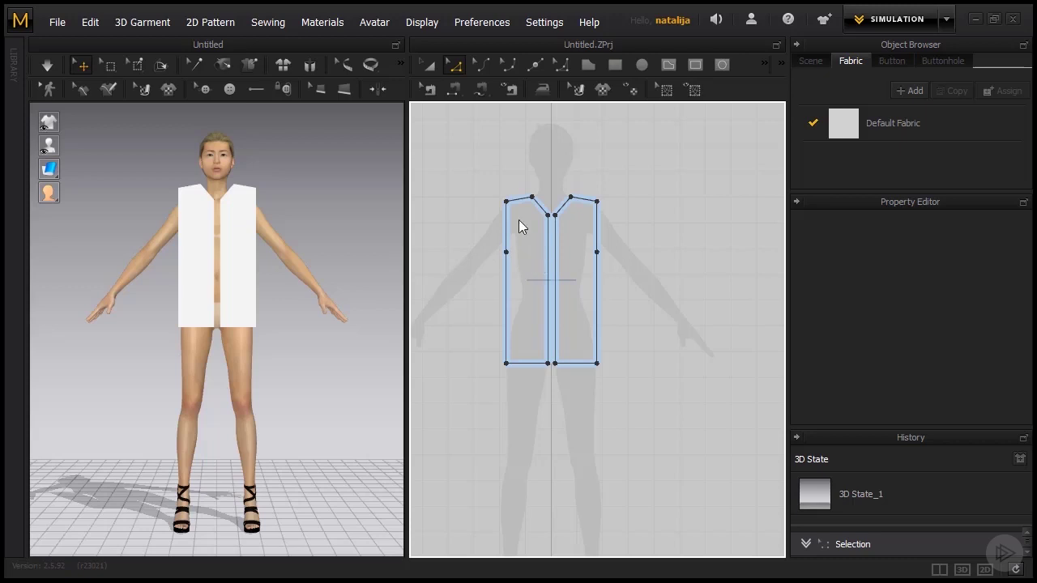
- Paste a copy of both front panels and place it right of the originals
{"action": "left_click", "coordinate": [427, 68]}
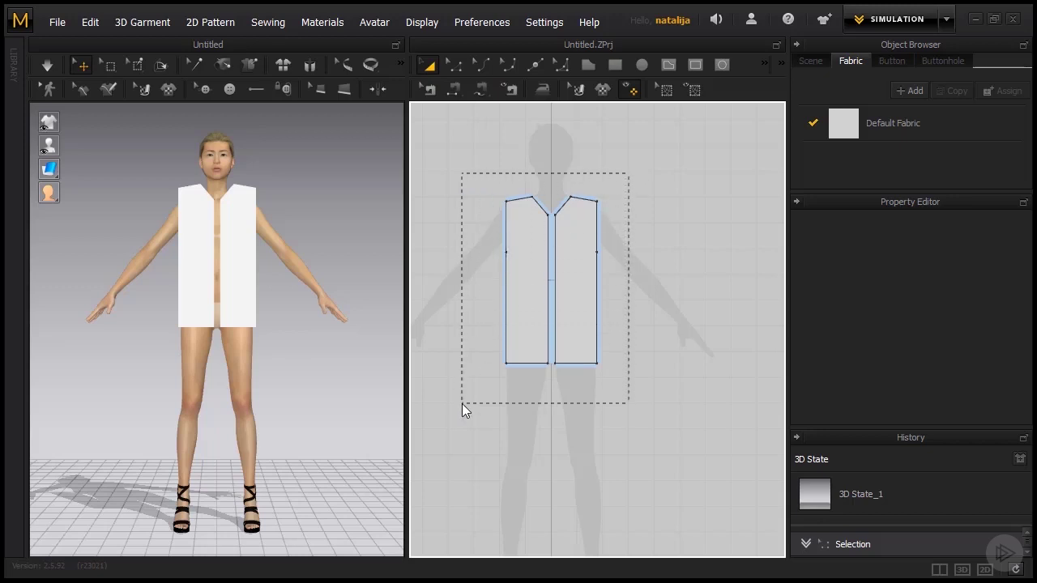
{"action": "left_click_drag", "start_coordinate": [462, 405], "coordinate": [463, 405]}
{"action": "scroll", "coordinate": [493, 379], "scroll_direction": "down", "scroll_amount": 2}
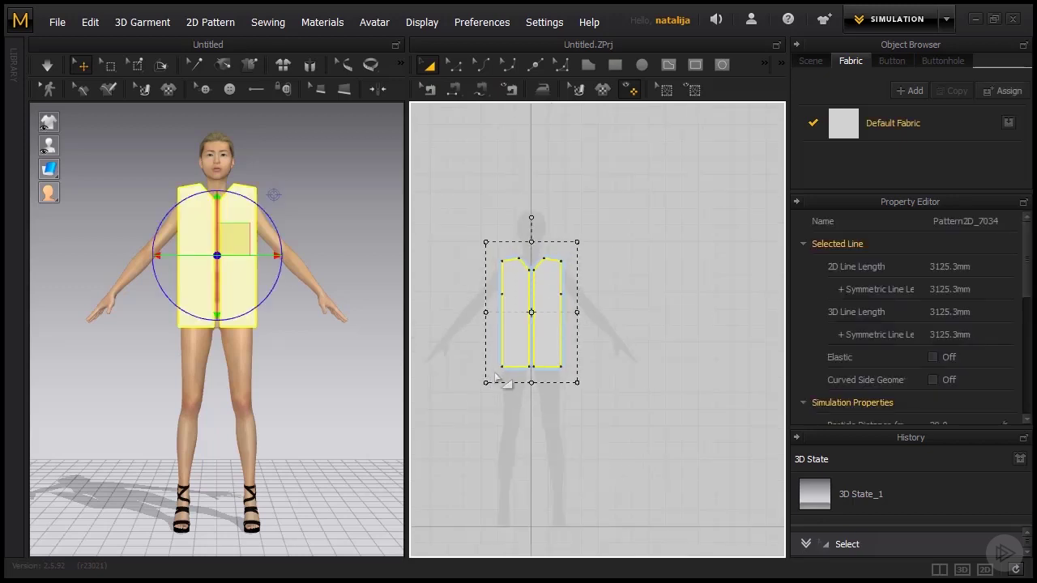
{"action": "key", "text": "ctrl+v"}
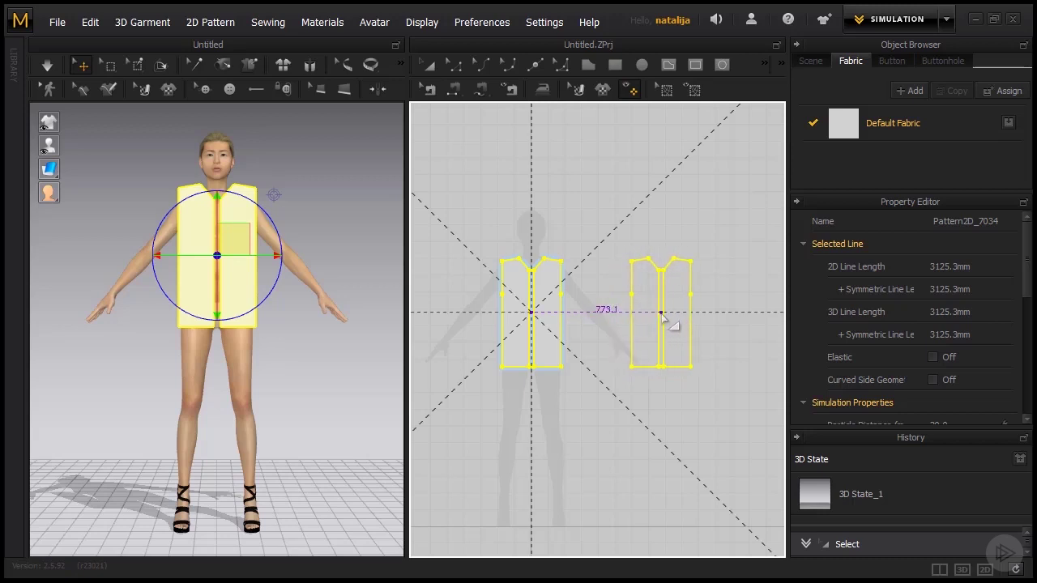
{"action": "left_click", "coordinate": [662, 316]}
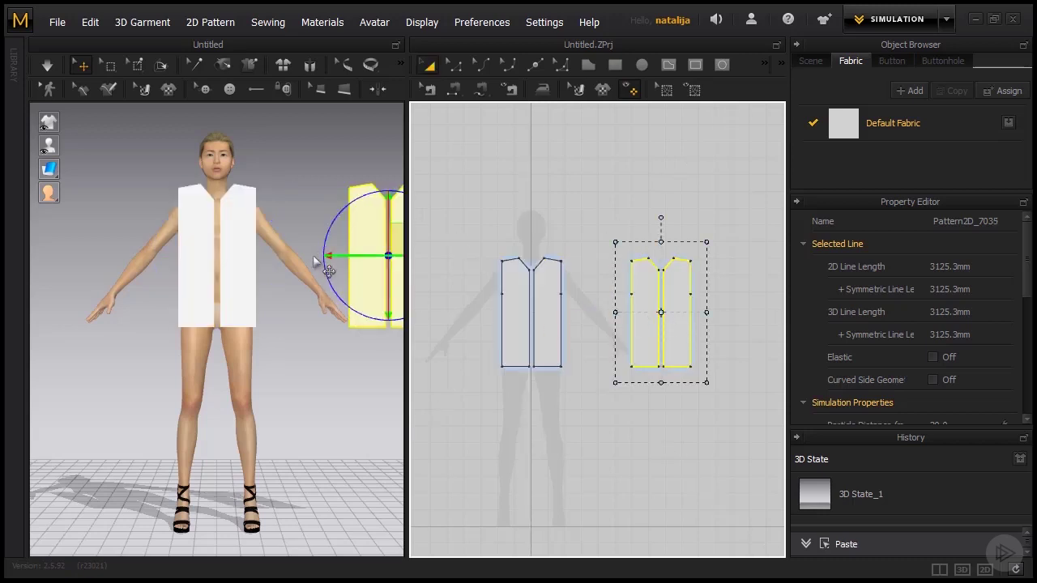
{"action": "right_click_drag", "start_coordinate": [282, 235], "coordinate": [242, 270]}
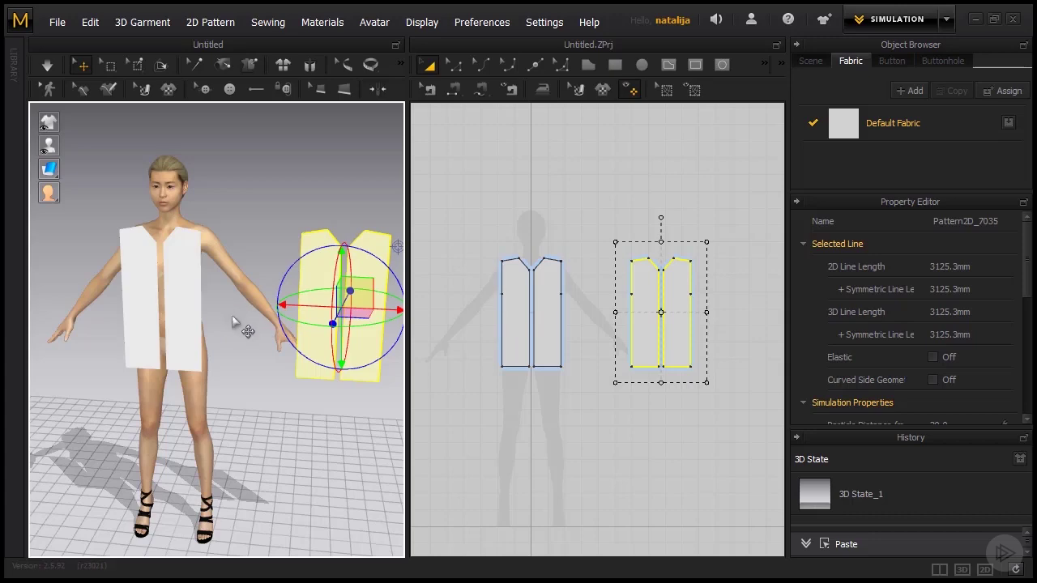
- Drag the copied panels in the 3D window to move them behind the avatar
{"action": "right_click_drag", "start_coordinate": [232, 318], "coordinate": [161, 232]}
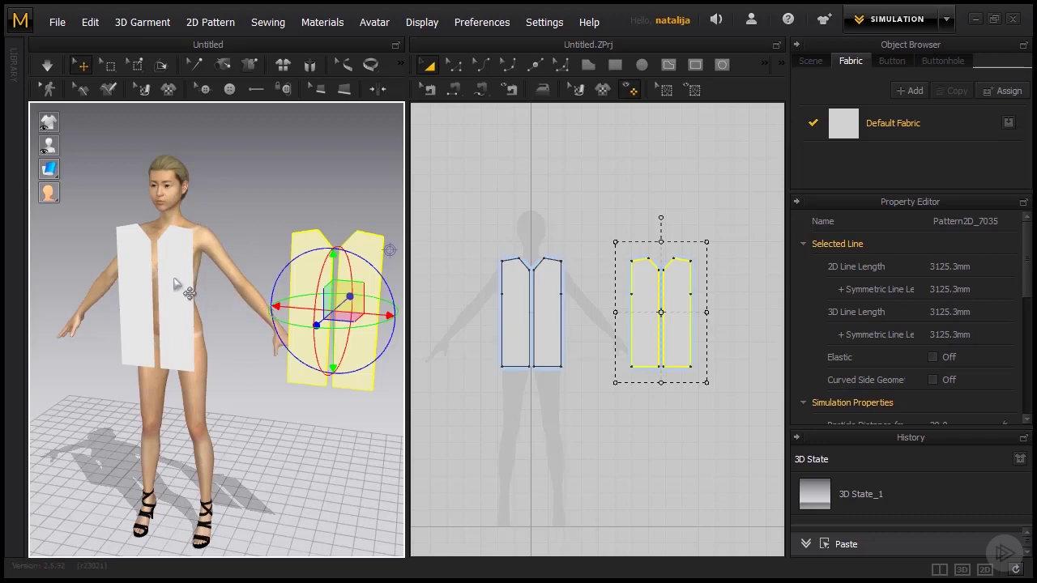
{"action": "mouse_move", "coordinate": [220, 315]}
{"action": "right_mouse_down"}
{"action": "mouse_move", "coordinate": [292, 320]}
{"action": "mouse_move", "coordinate": [225, 331]}
{"action": "right_mouse_up"}
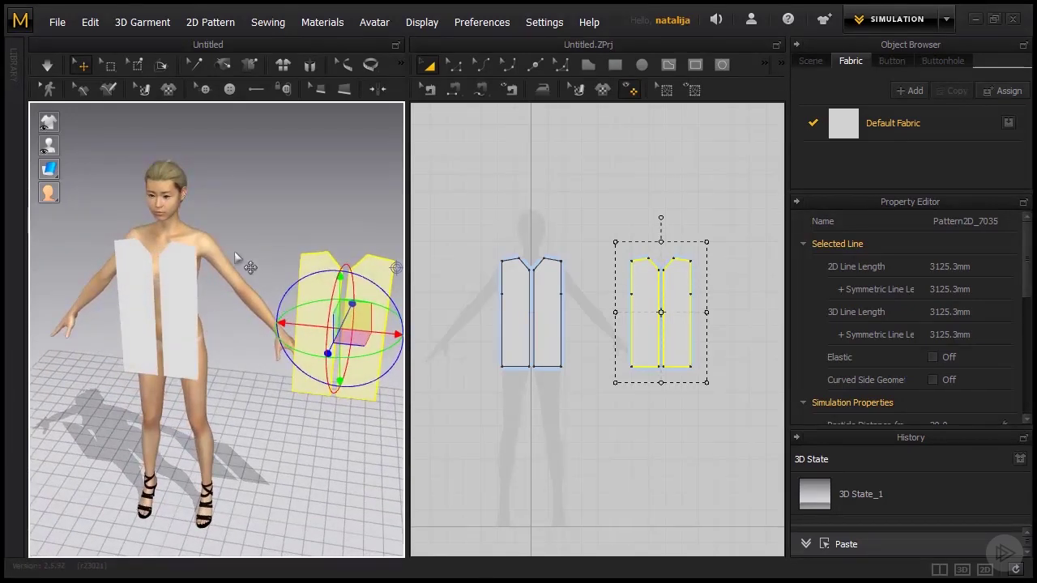
{"action": "left_click_drag", "start_coordinate": [379, 338], "coordinate": [196, 336]}
{"action": "right_click_drag", "start_coordinate": [288, 333], "coordinate": [314, 319]}
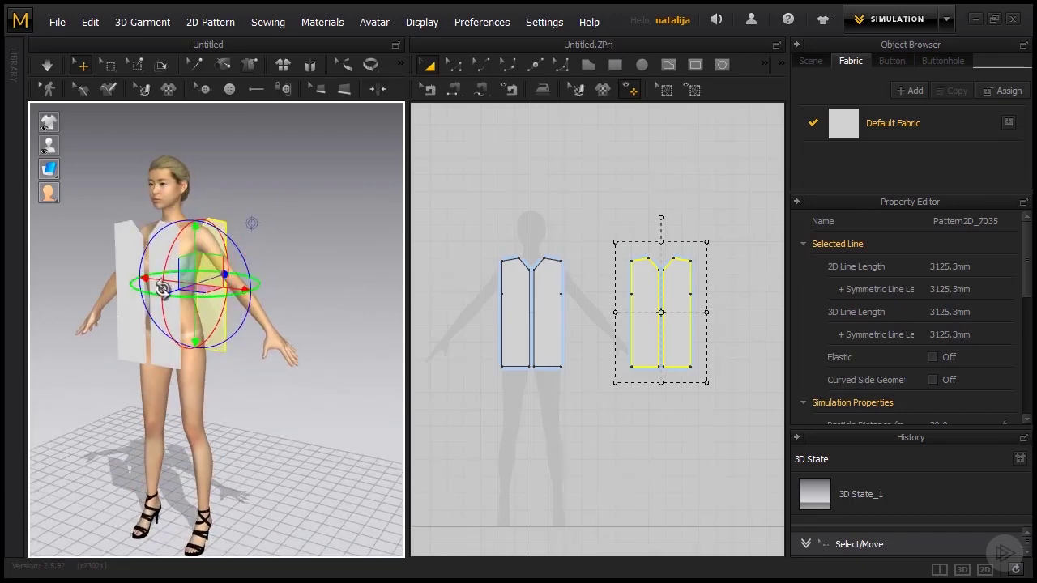
{"action": "scroll", "coordinate": [120, 196], "scroll_direction": "up", "scroll_amount": 2}
{"action": "scroll", "coordinate": [119, 171], "scroll_direction": "down", "scroll_amount": 2}
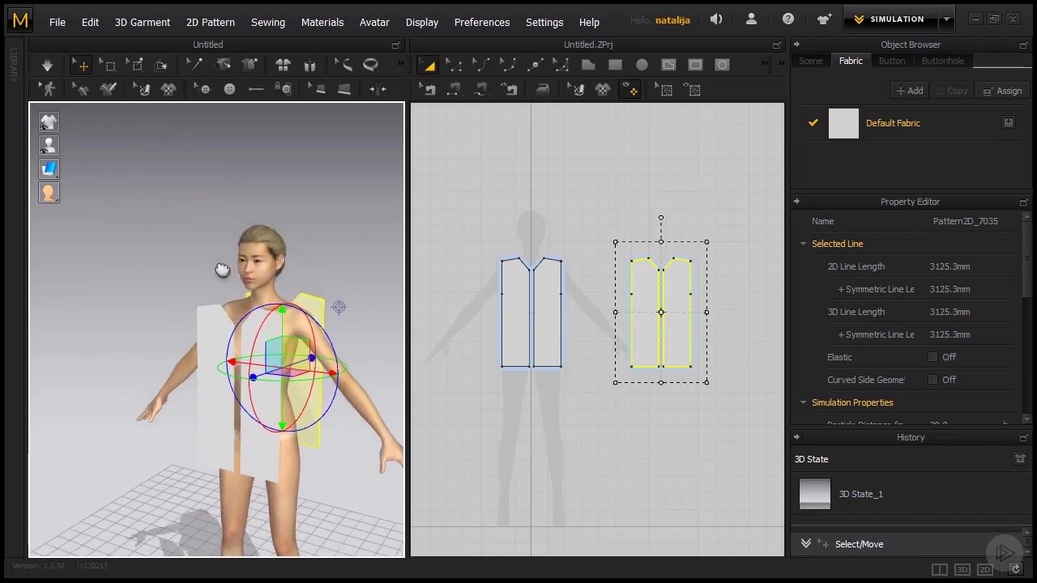
{"action": "scroll", "coordinate": [282, 292], "scroll_direction": "up", "scroll_amount": 3}
{"action": "right_click_drag", "start_coordinate": [282, 291], "coordinate": [116, 288]}
- Check the placement from several angles, then select both back panels
{"action": "left_click", "coordinate": [181, 244]}
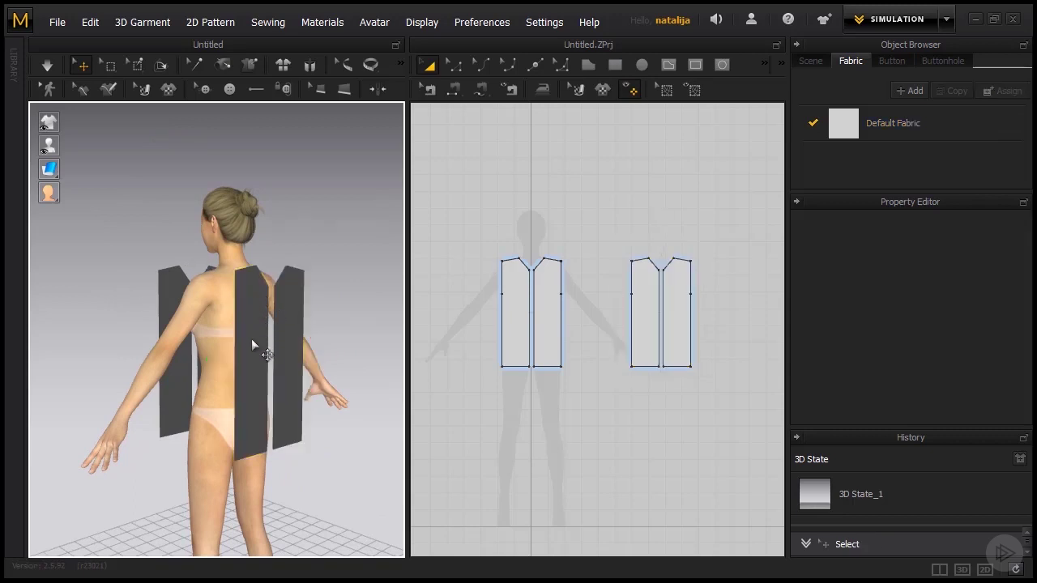
{"action": "right_click_drag", "start_coordinate": [219, 347], "coordinate": [389, 356]}
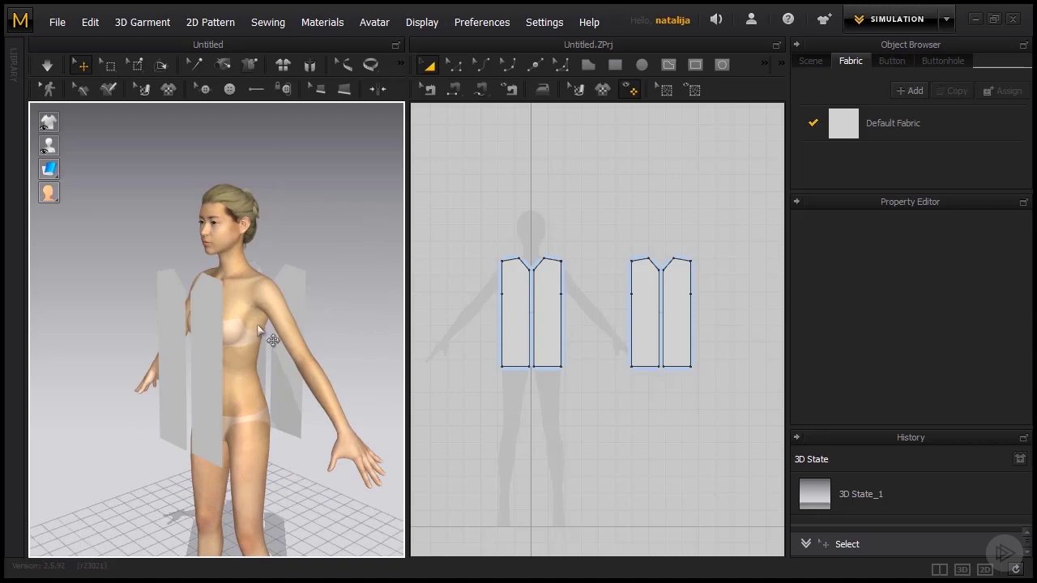
{"action": "right_click_drag", "start_coordinate": [279, 328], "coordinate": [306, 326]}
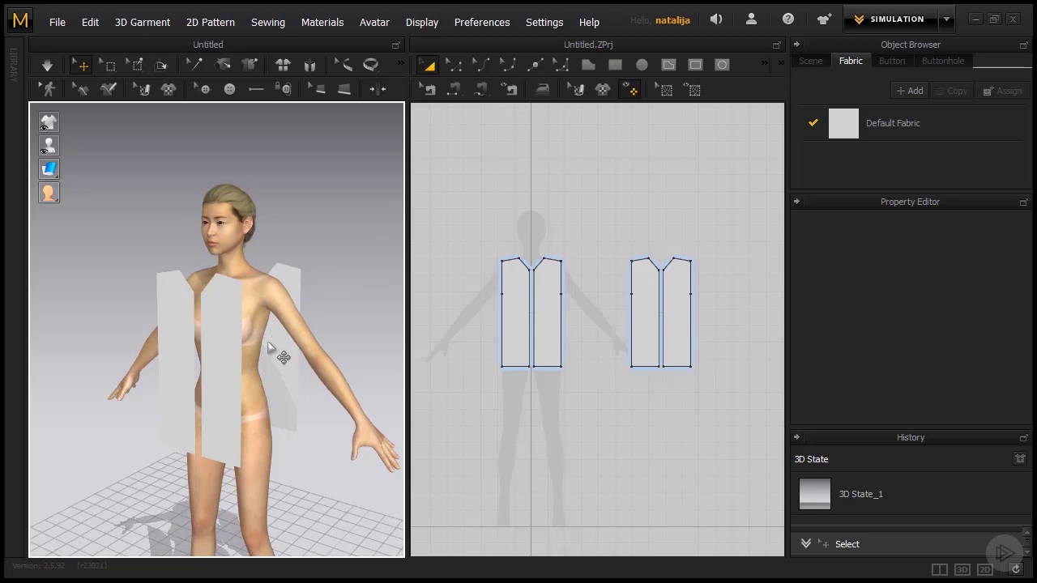
{"action": "right_click_drag", "start_coordinate": [272, 333], "coordinate": [163, 342]}
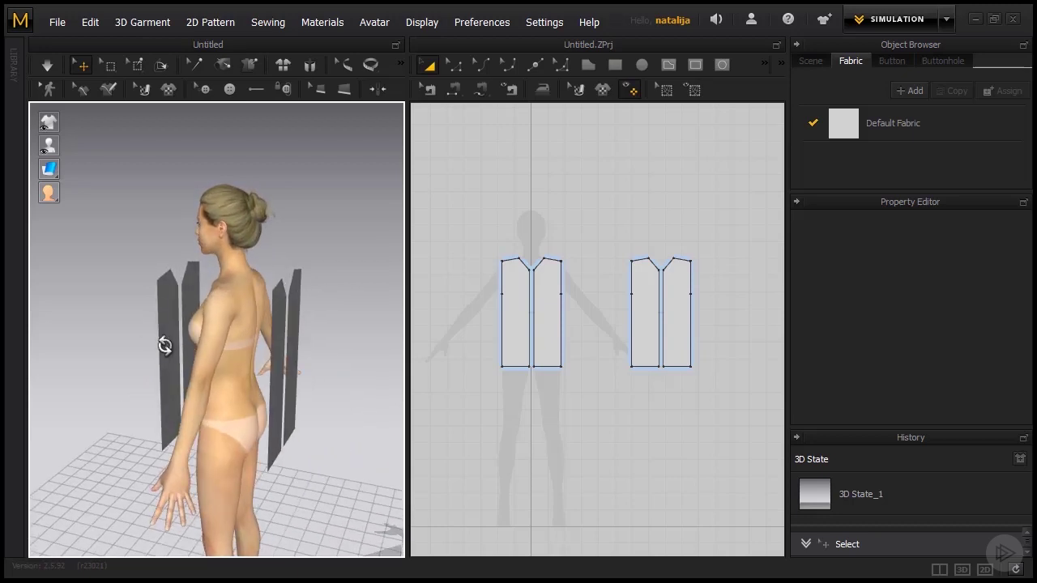
{"action": "left_click", "coordinate": [175, 305]}
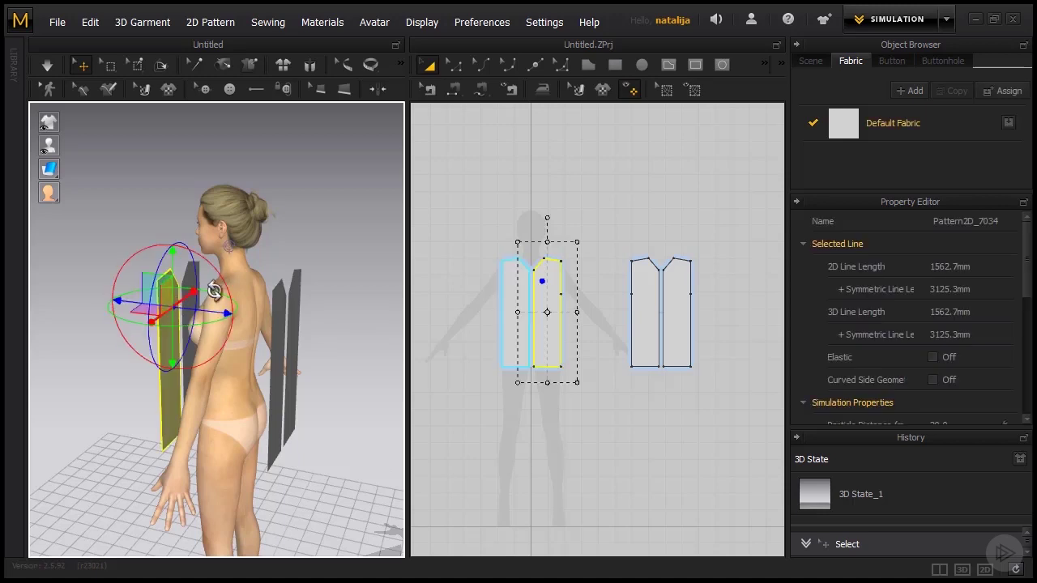
{"action": "left_click", "coordinate": [305, 202]}
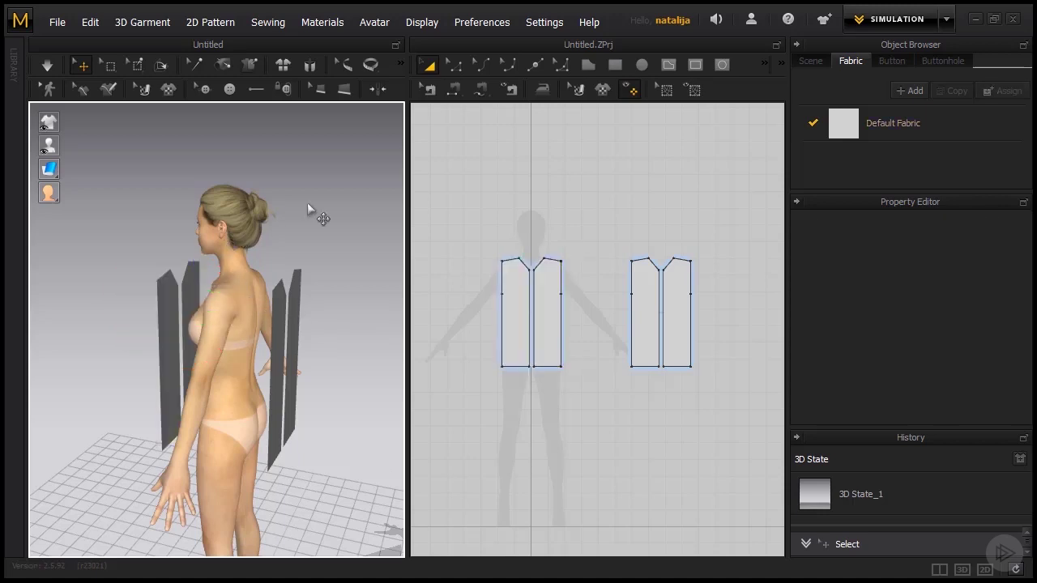
{"action": "mouse_move", "coordinate": [203, 341]}
{"action": "right_mouse_down"}
{"action": "mouse_move", "coordinate": [338, 345]}
{"action": "mouse_move", "coordinate": [179, 343]}
{"action": "mouse_move", "coordinate": [194, 355]}
{"action": "right_mouse_up"}
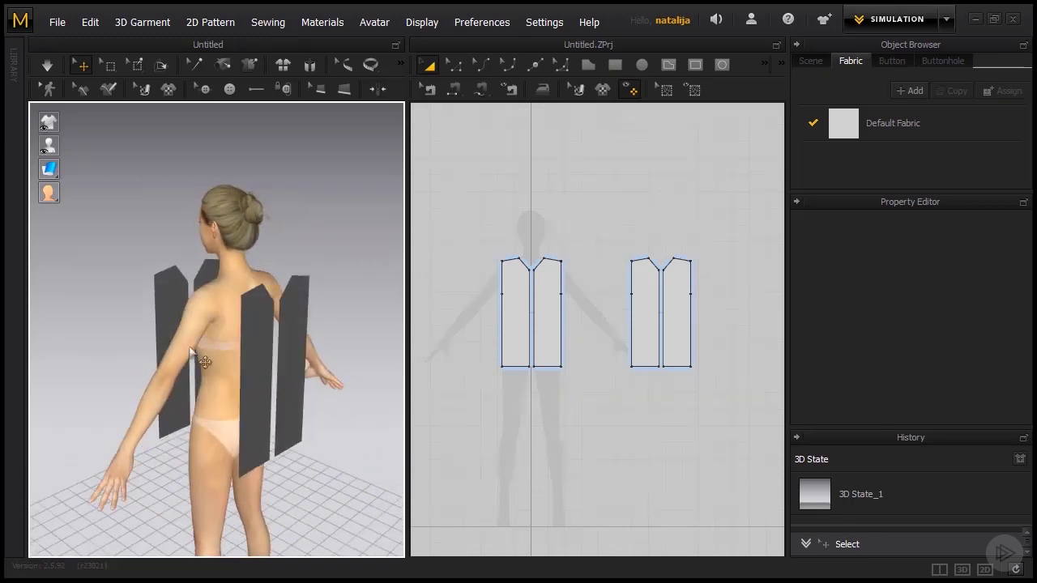
{"action": "left_click", "coordinate": [250, 360]}
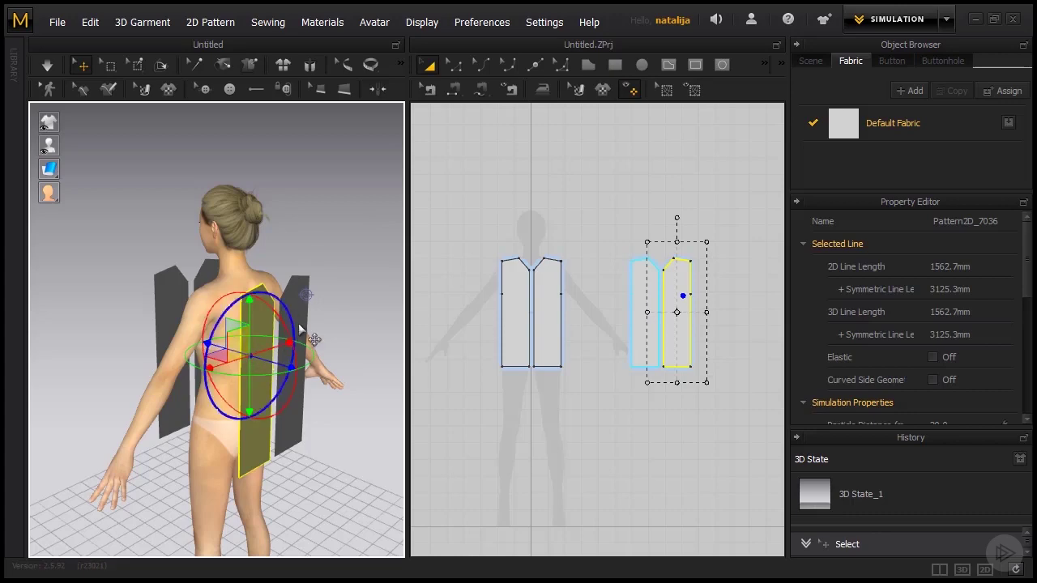
{"action": "left_click", "coordinate": [299, 324], "text": "shift"}
- Flip the selected back panels horizontally
{"action": "right_click", "coordinate": [259, 348]}
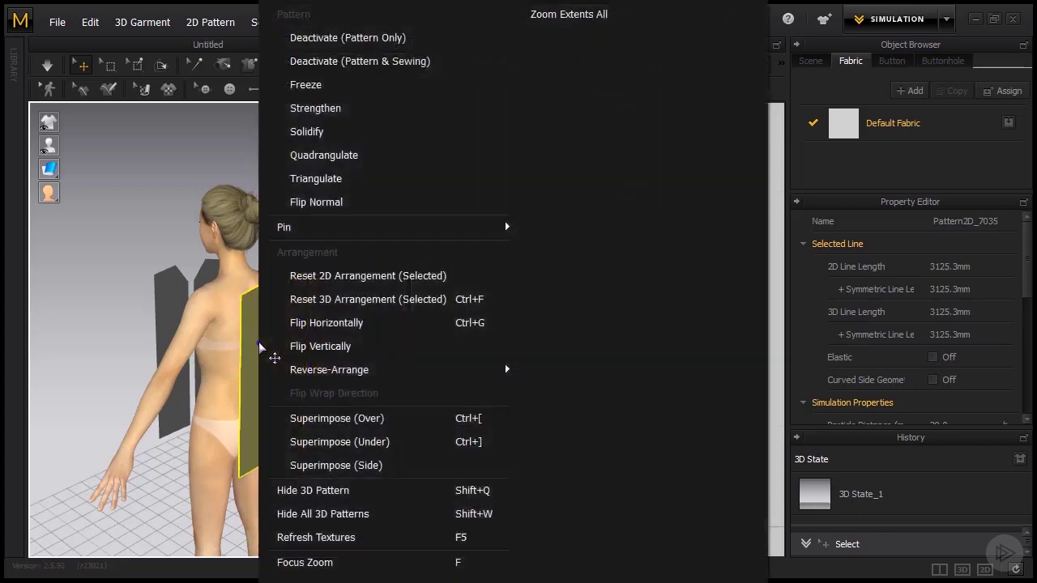
{"action": "left_click", "coordinate": [279, 324]}
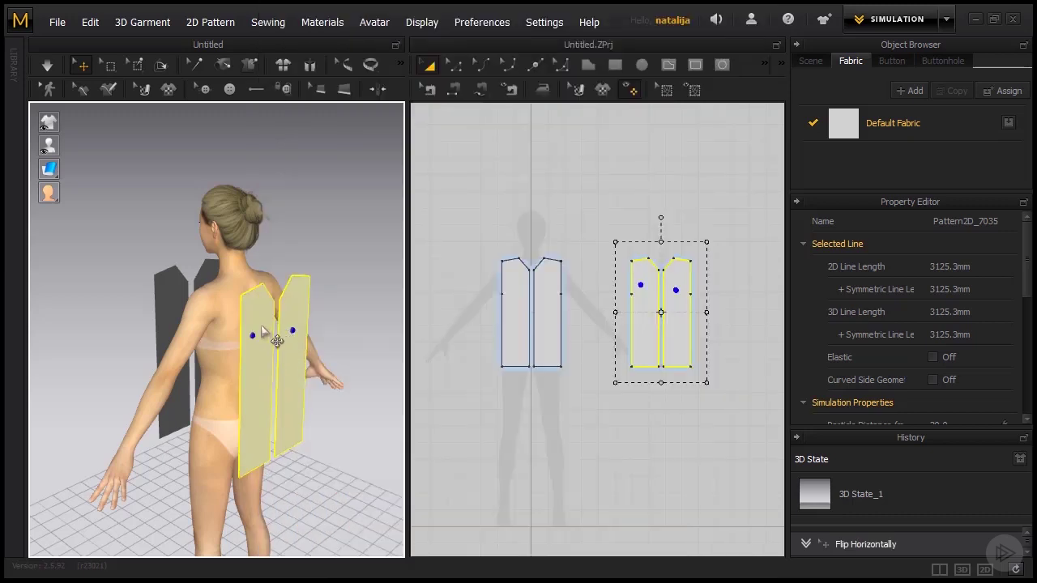
{"action": "right_click_drag", "start_coordinate": [269, 341], "coordinate": [299, 280]}
{"action": "left_click", "coordinate": [310, 234]}
- Orbit around the avatar to inspect the flipped back panels, ending at the front
{"action": "right_click_drag", "start_coordinate": [309, 234], "coordinate": [316, 366]}
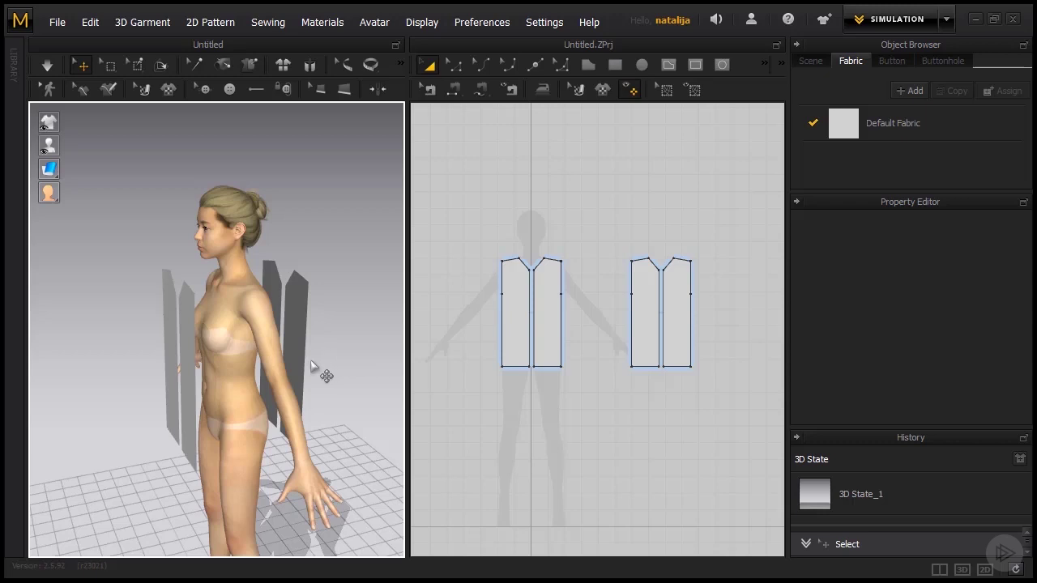
{"action": "right_click_drag", "start_coordinate": [310, 361], "coordinate": [277, 339]}
{"action": "left_click", "coordinate": [276, 348]}
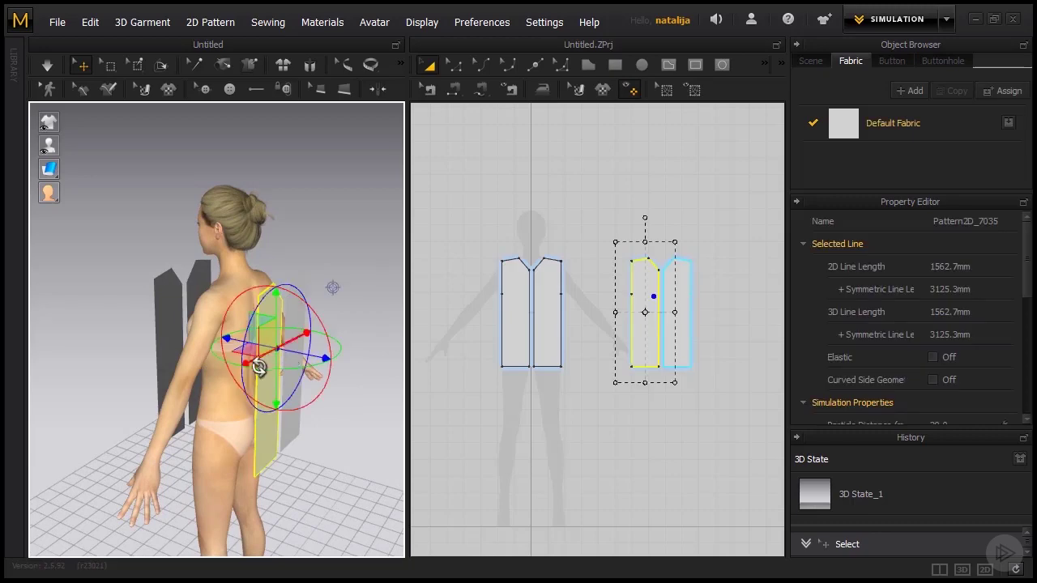
{"action": "left_click", "coordinate": [301, 215]}
{"action": "right_click_drag", "start_coordinate": [201, 369], "coordinate": [386, 372]}
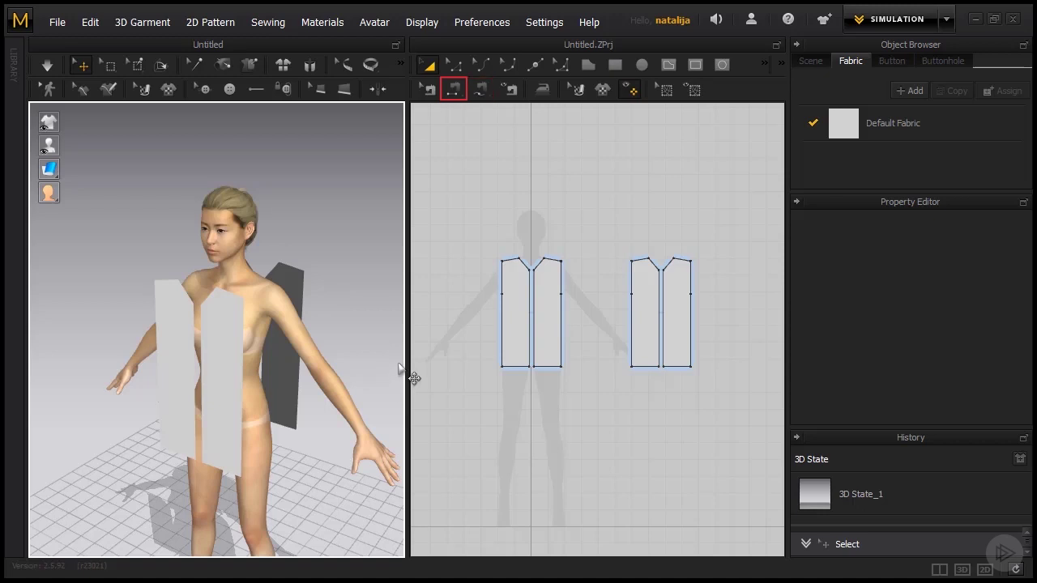
- Sew the two front centre edges together and the two back centre edges together
{"action": "left_click", "coordinate": [454, 89]}
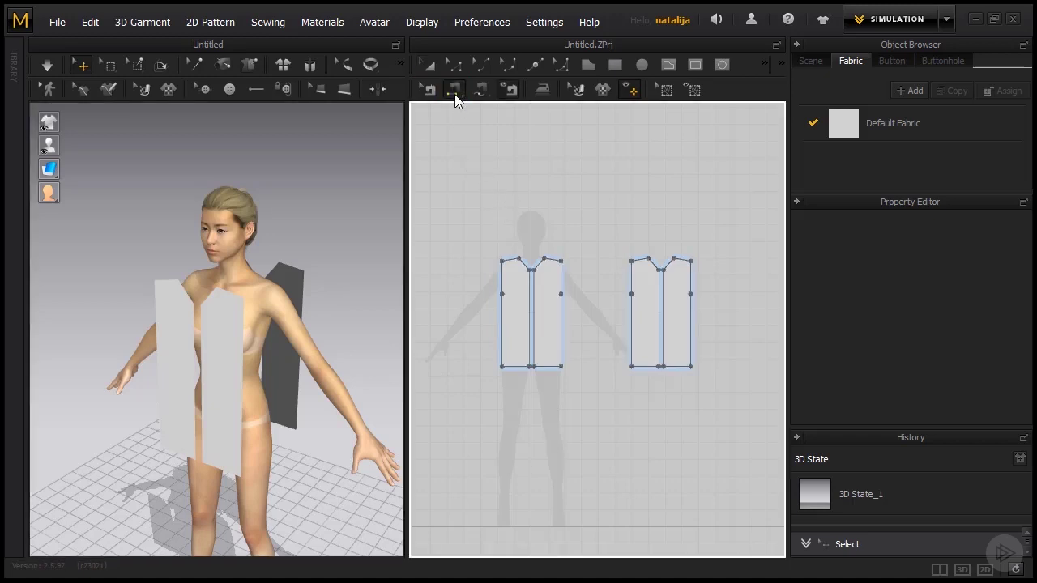
{"action": "scroll", "coordinate": [556, 300], "scroll_direction": "up", "scroll_amount": 5}
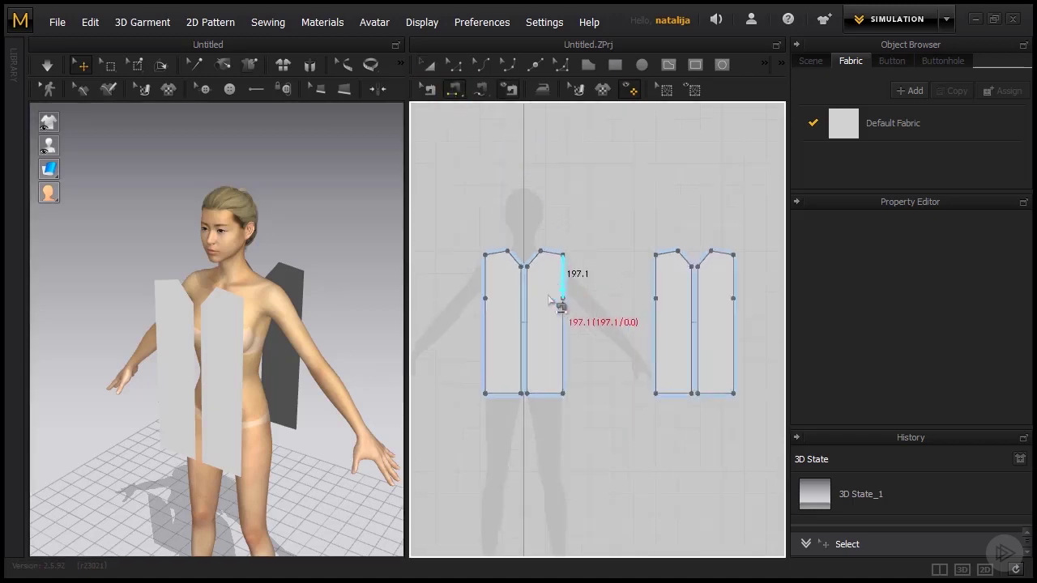
{"action": "left_click", "coordinate": [510, 279]}
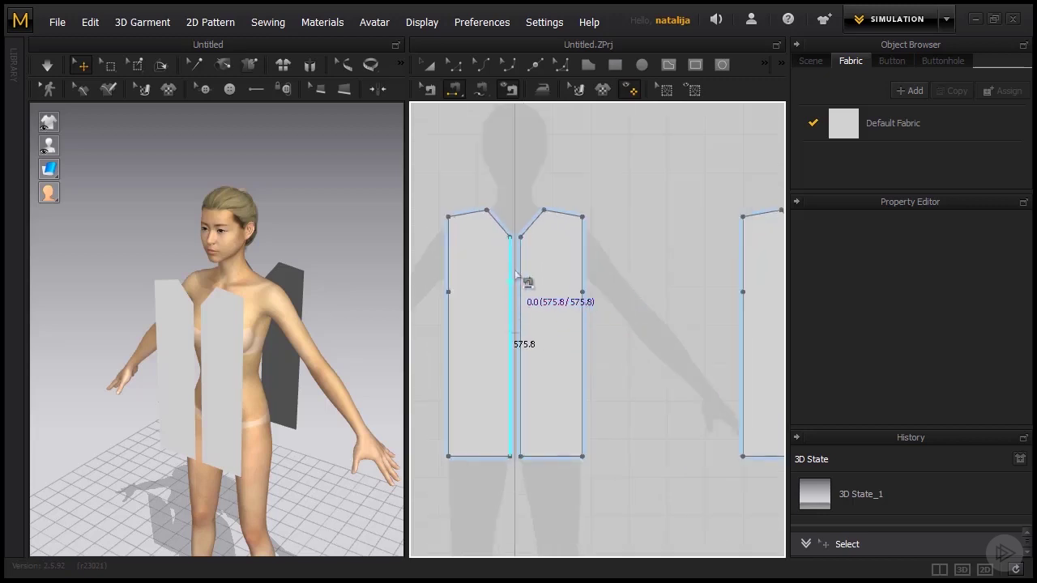
{"action": "left_click", "coordinate": [520, 279]}
{"action": "scroll", "coordinate": [515, 282], "scroll_direction": "down", "scroll_amount": 4}
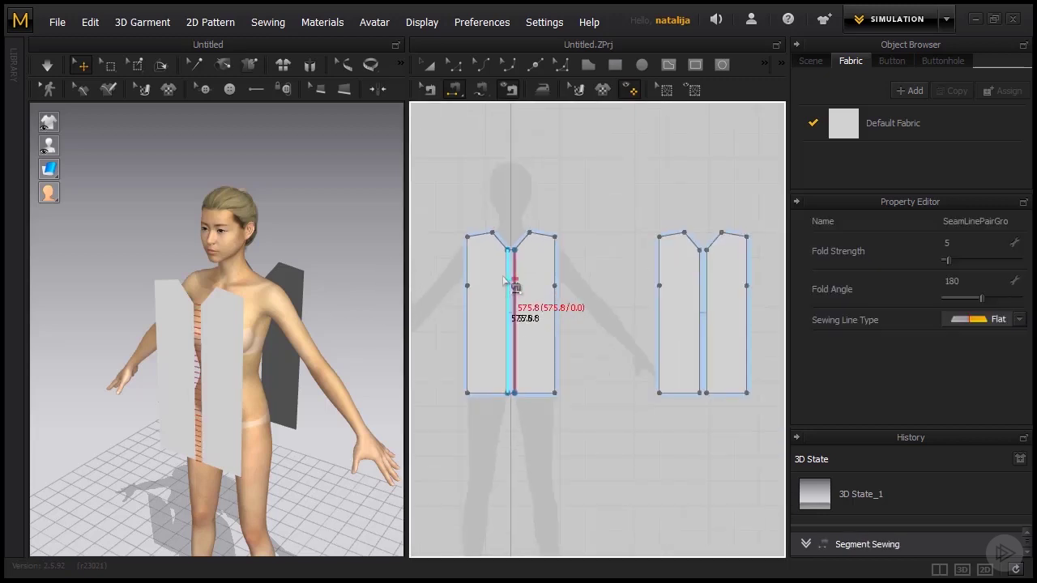
{"action": "left_click", "coordinate": [701, 280]}
{"action": "left_click", "coordinate": [706, 280]}
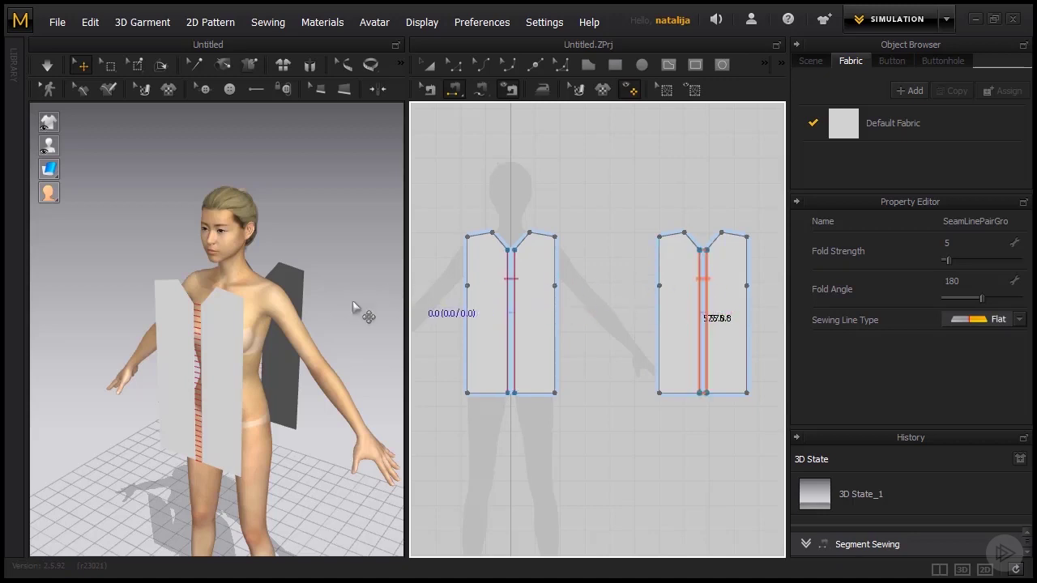
- Reset to the front view, orbit and zoom in, then select the right front panel
{"action": "right_click", "coordinate": [267, 377]}
{"action": "key", "text": "2"}
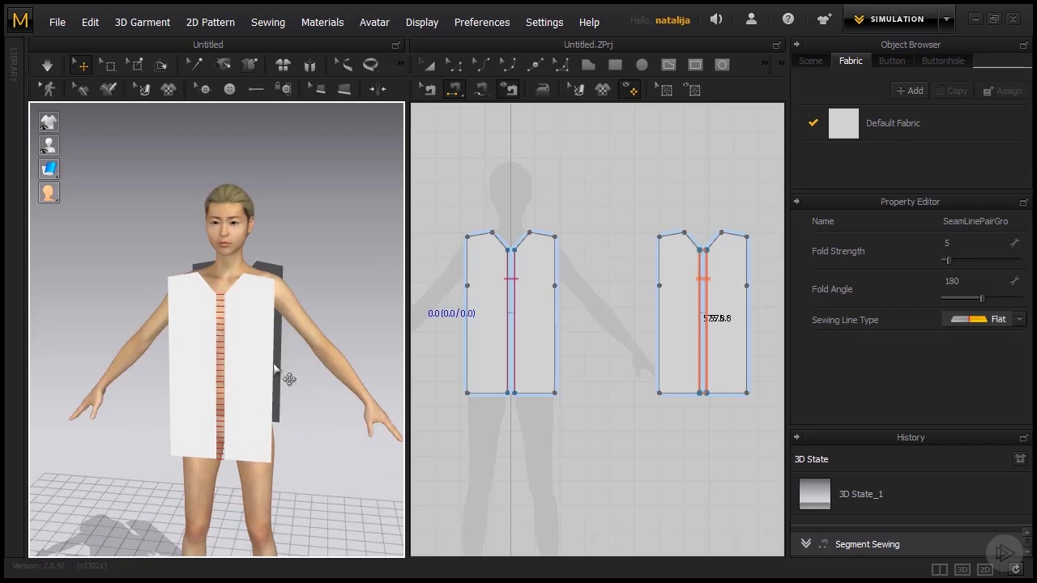
{"action": "right_click_drag", "start_coordinate": [284, 375], "coordinate": [224, 363]}
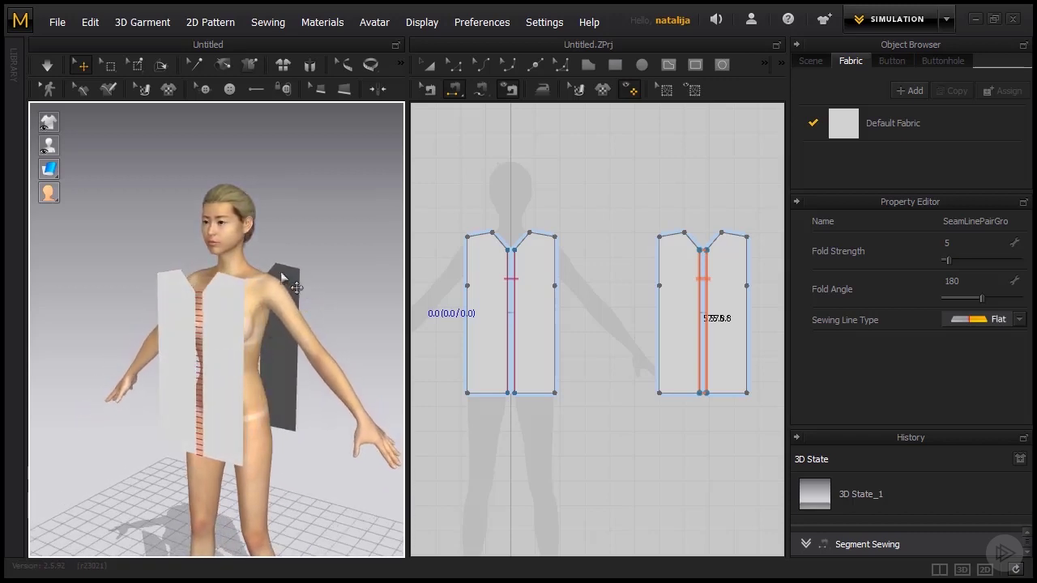
{"action": "scroll", "coordinate": [270, 227], "scroll_direction": "up", "scroll_amount": 2}
{"action": "scroll", "coordinate": [287, 239], "scroll_direction": "up", "scroll_amount": 1}
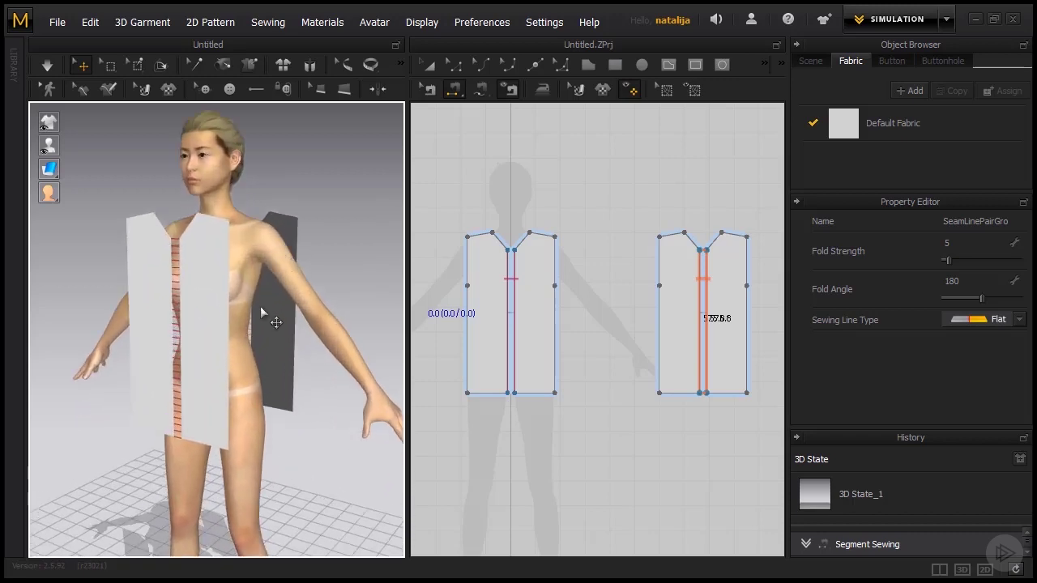
{"action": "left_click", "coordinate": [222, 358]}
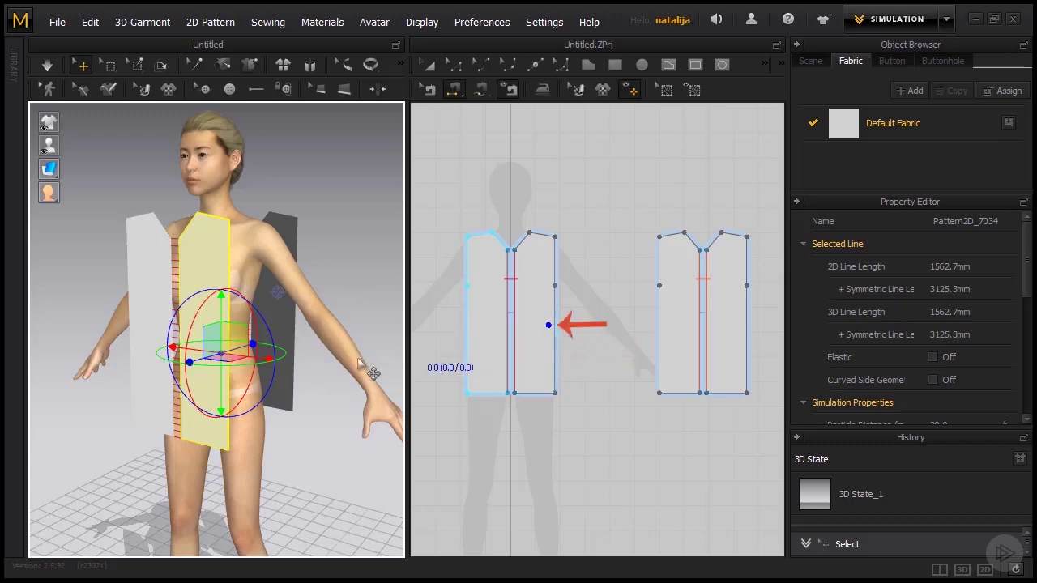
- Sew the front panel's 432 mm side edge to the matching back panel edge, checking from behind
{"action": "mouse_move", "coordinate": [353, 357]}
{"action": "right_mouse_down"}
{"action": "mouse_move", "coordinate": [297, 372]}
{"action": "mouse_move", "coordinate": [138, 366]}
{"action": "mouse_move", "coordinate": [204, 353]}
{"action": "right_mouse_up"}
{"action": "left_click", "coordinate": [243, 340]}
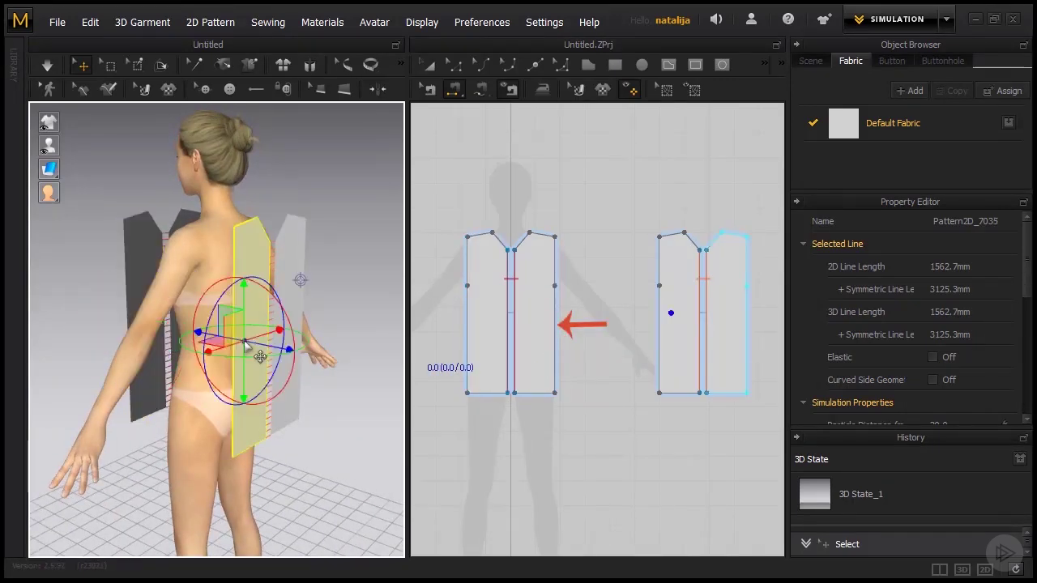
{"action": "left_click", "coordinate": [554, 317]}
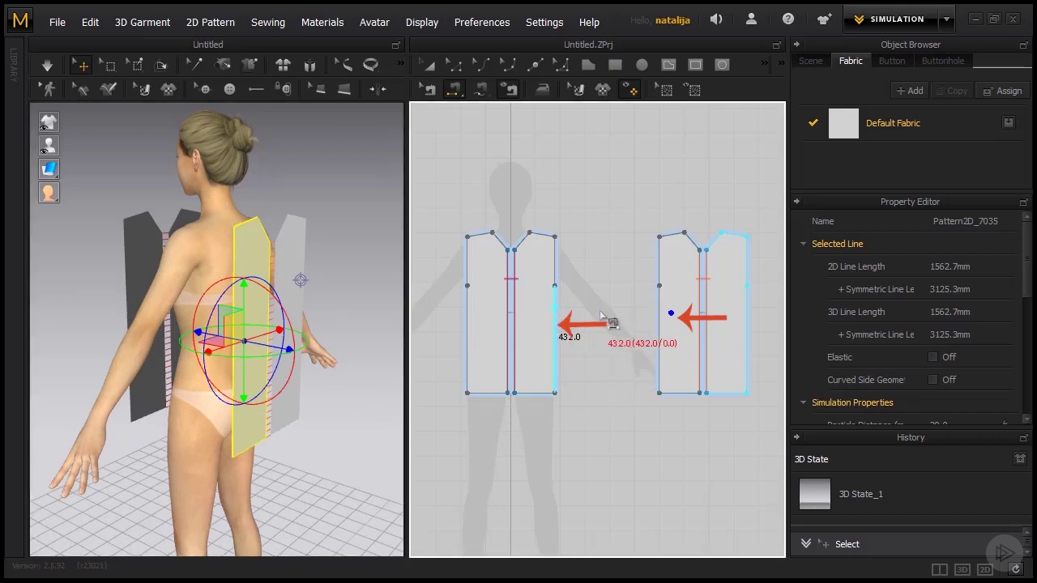
{"action": "left_click", "coordinate": [660, 318]}
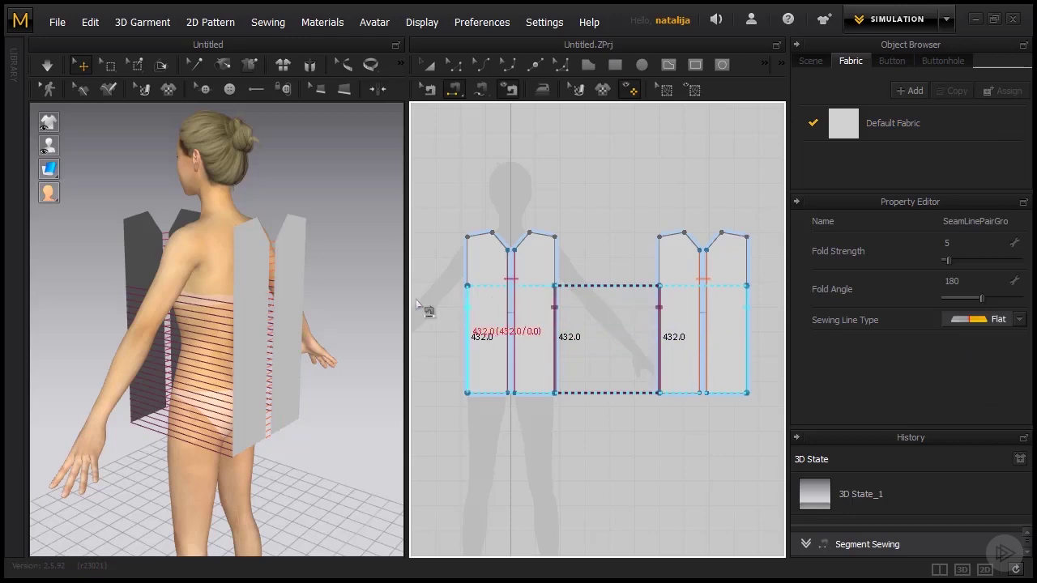
{"action": "right_click_drag", "start_coordinate": [312, 354], "coordinate": [188, 353]}
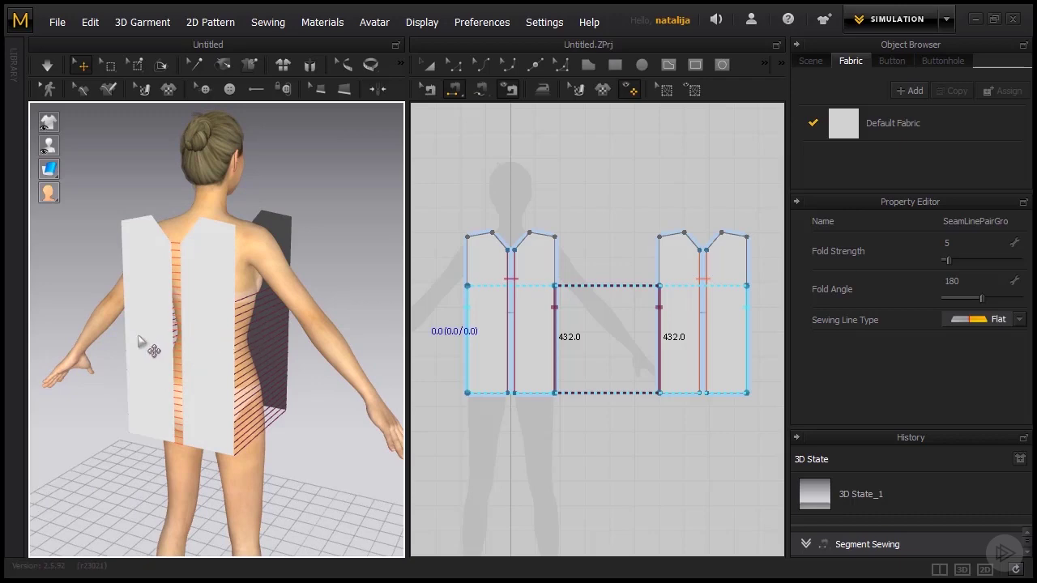
{"action": "right_click_drag", "start_coordinate": [116, 353], "coordinate": [305, 376]}
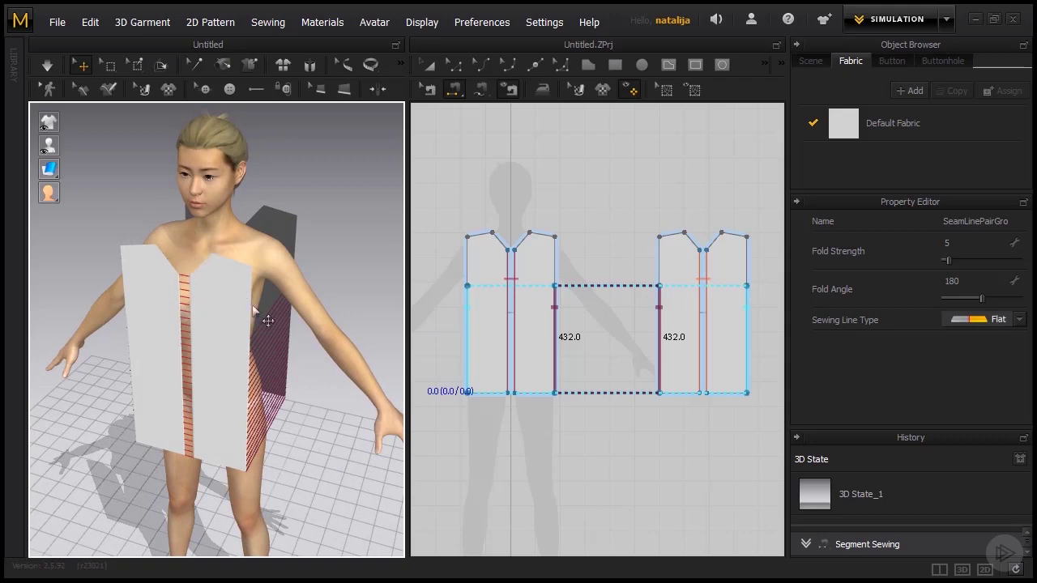
- Sew both 102.3 mm front shoulder lines to their matching back shoulder lines
{"action": "left_click", "coordinate": [221, 257]}
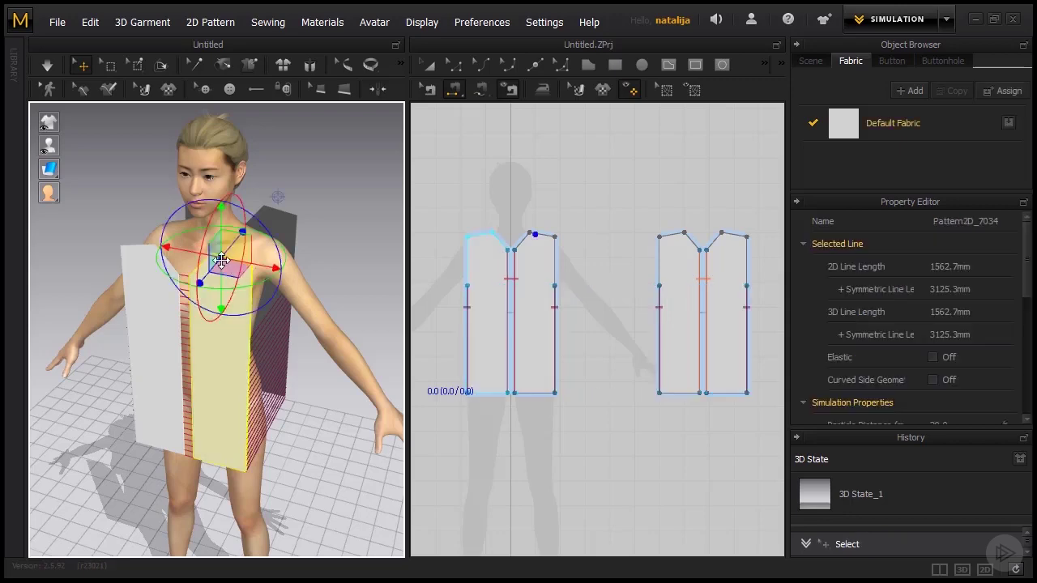
{"action": "right_click_drag", "start_coordinate": [275, 292], "coordinate": [397, 279]}
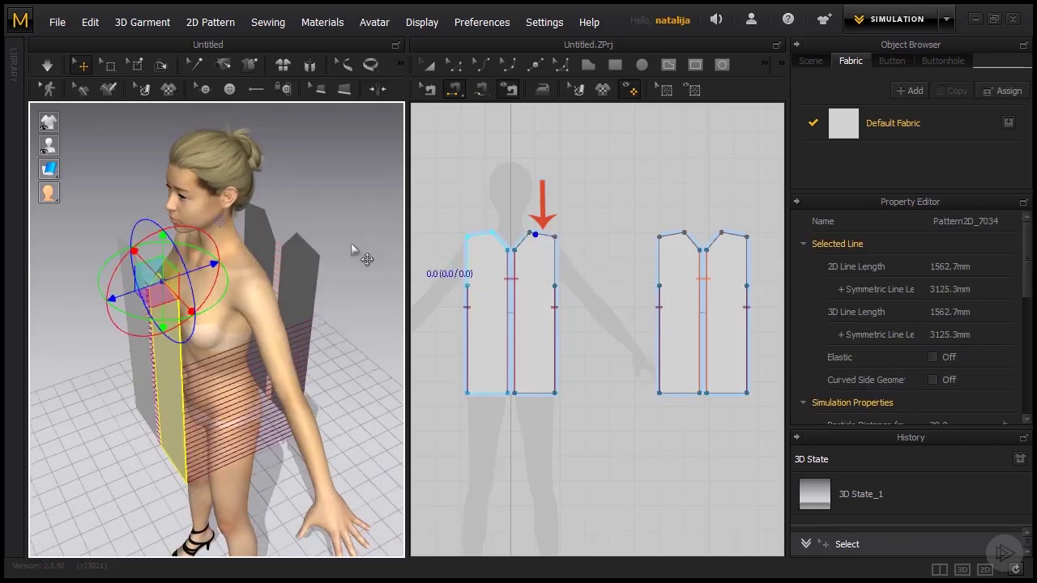
{"action": "right_click_drag", "start_coordinate": [347, 244], "coordinate": [206, 232]}
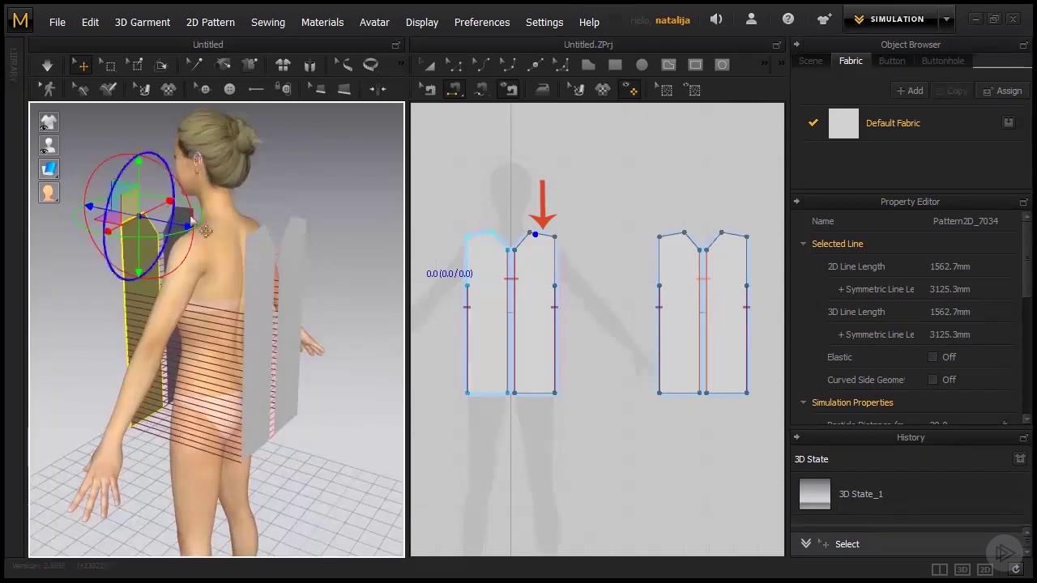
{"action": "left_click", "coordinate": [258, 231]}
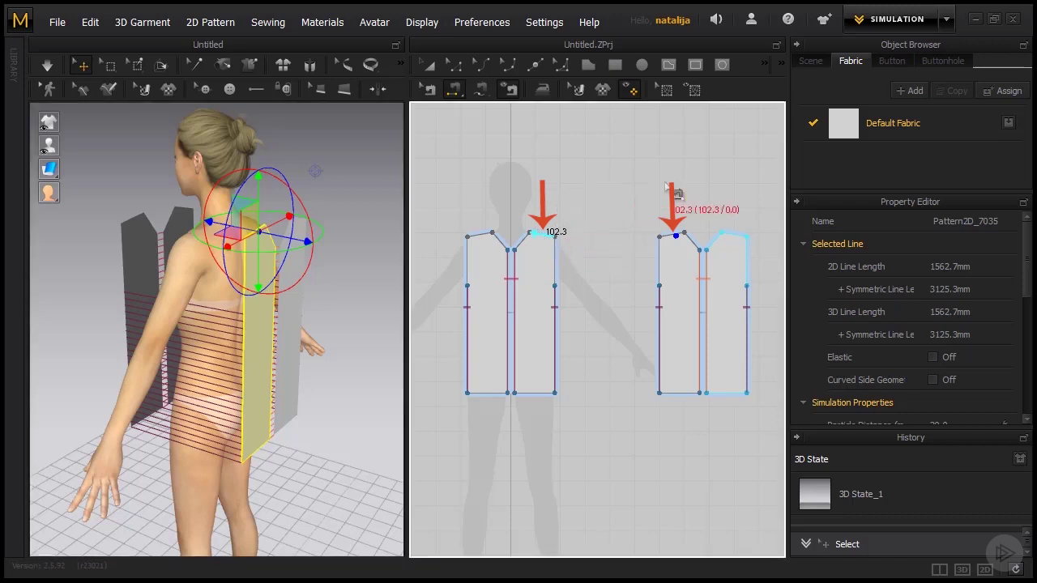
{"action": "left_click", "coordinate": [683, 228]}
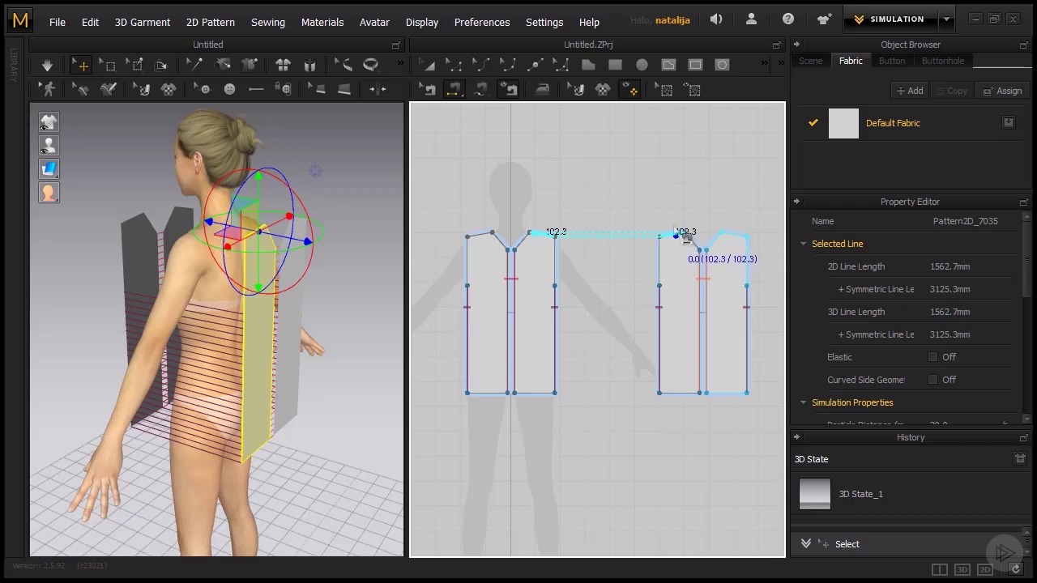
{"action": "scroll", "coordinate": [683, 231], "scroll_direction": "up", "scroll_amount": 3}
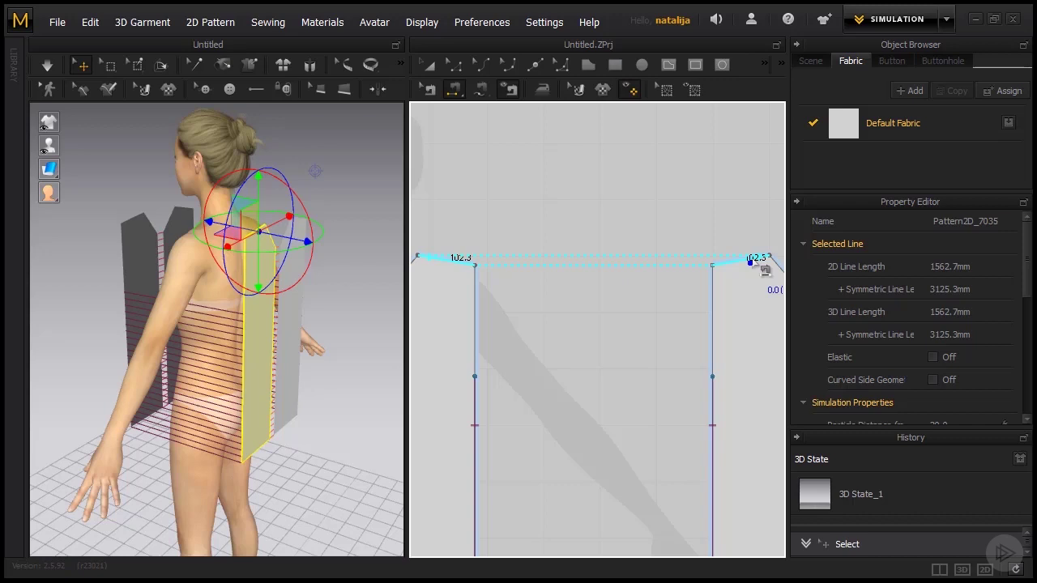
{"action": "left_click", "coordinate": [752, 260]}
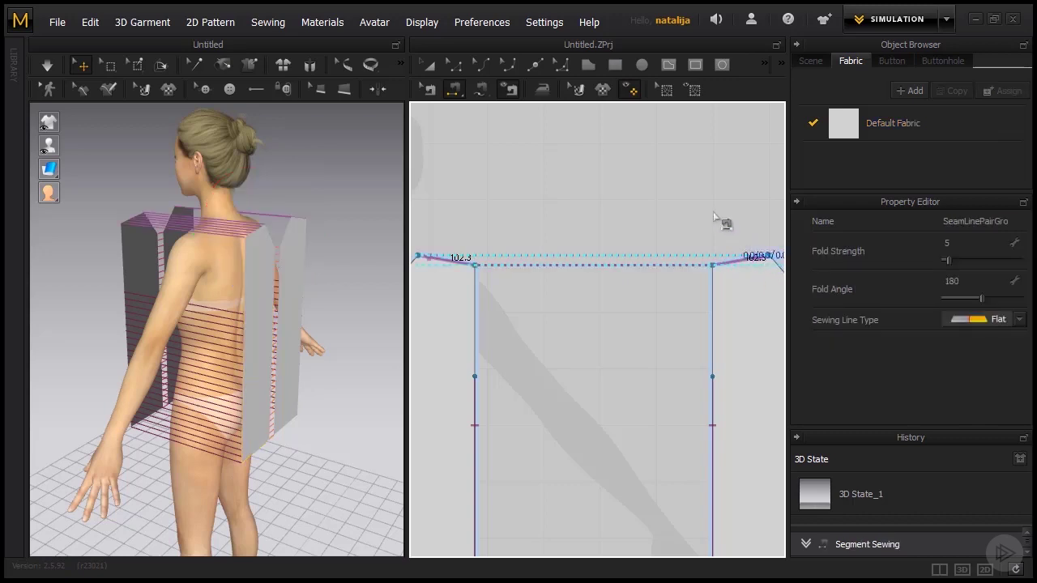
{"action": "left_click", "coordinate": [433, 261]}
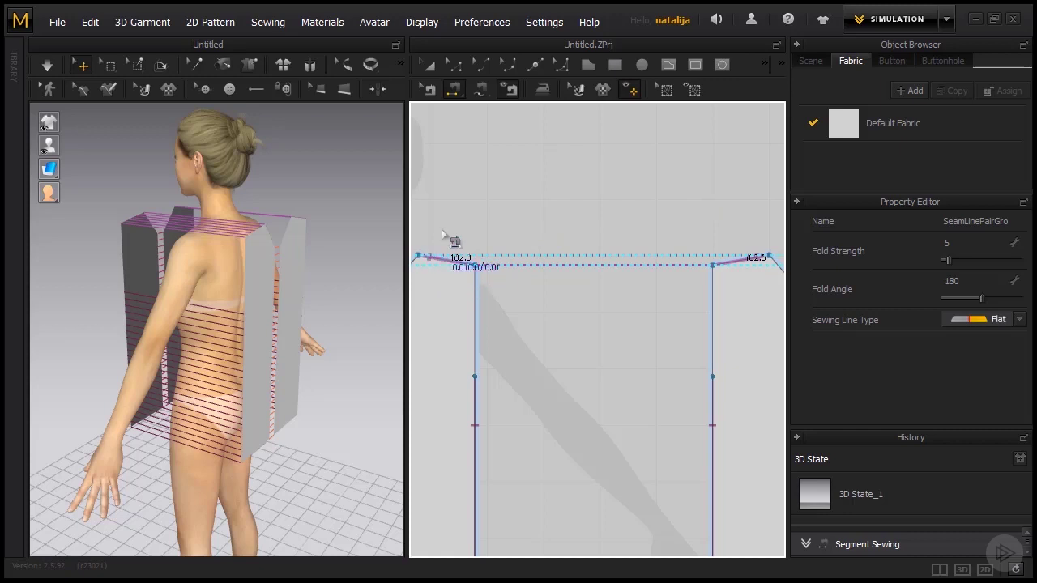
{"action": "left_click", "coordinate": [748, 258]}
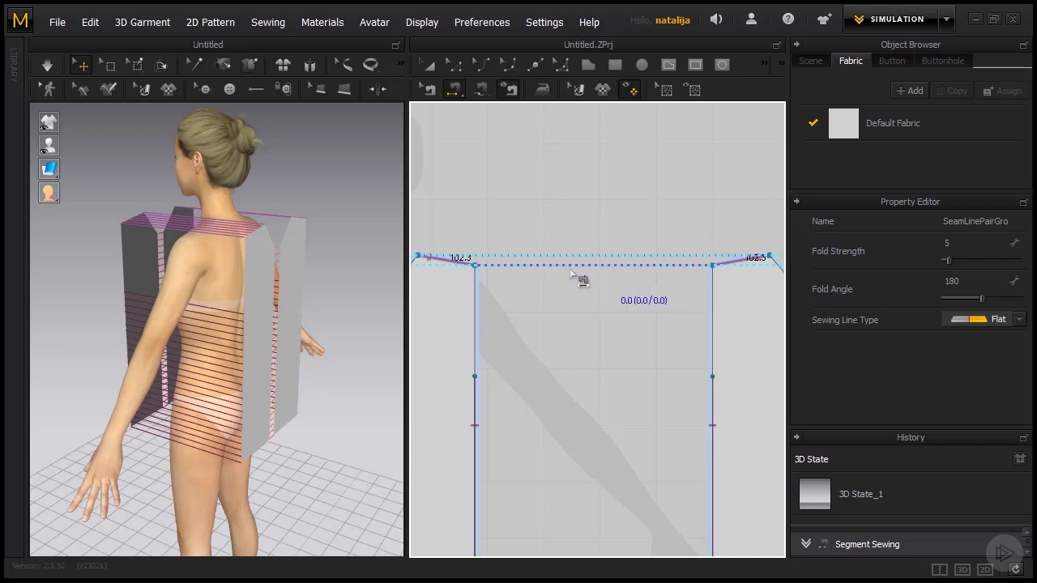
{"action": "right_click_drag", "start_coordinate": [219, 337], "coordinate": [483, 318]}
- Simulate the sewn panels onto the avatar and orbit to inspect the fitted sleeveless mini dress
{"action": "key", "text": "2"}
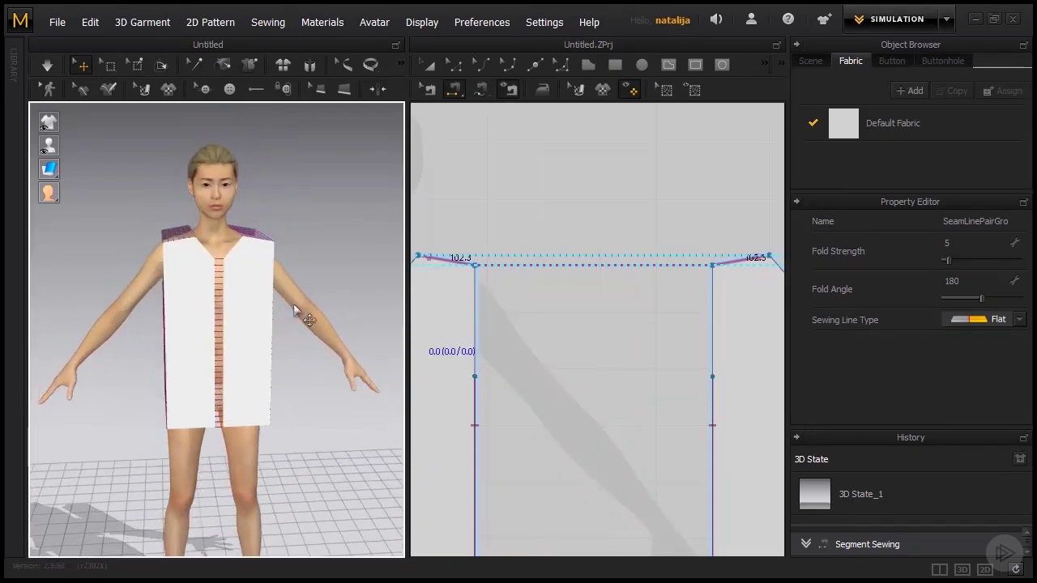
{"action": "scroll", "coordinate": [543, 288], "scroll_direction": "down", "scroll_amount": 4}
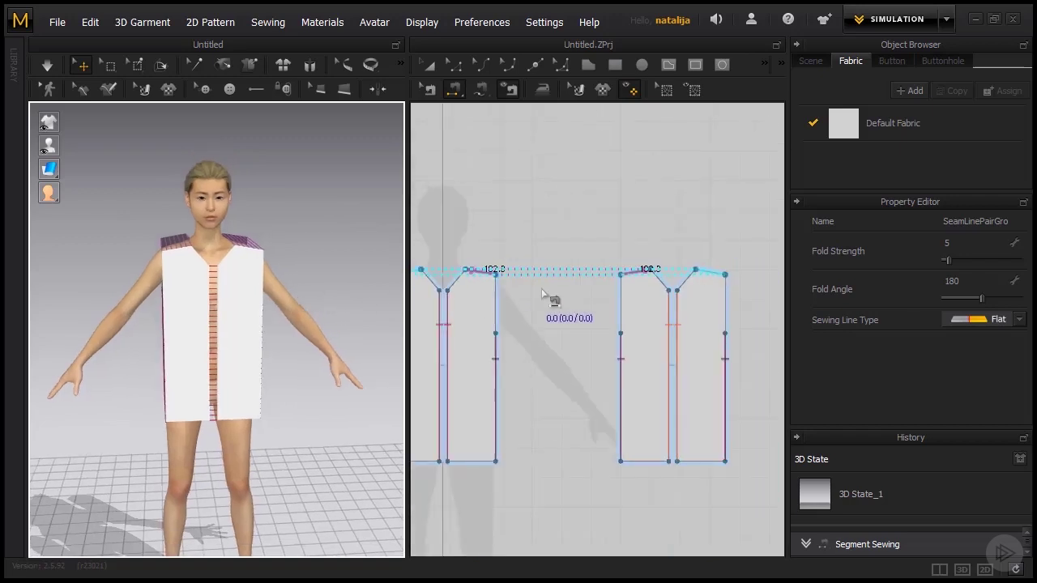
{"action": "right_click_drag", "start_coordinate": [537, 281], "coordinate": [561, 281]}
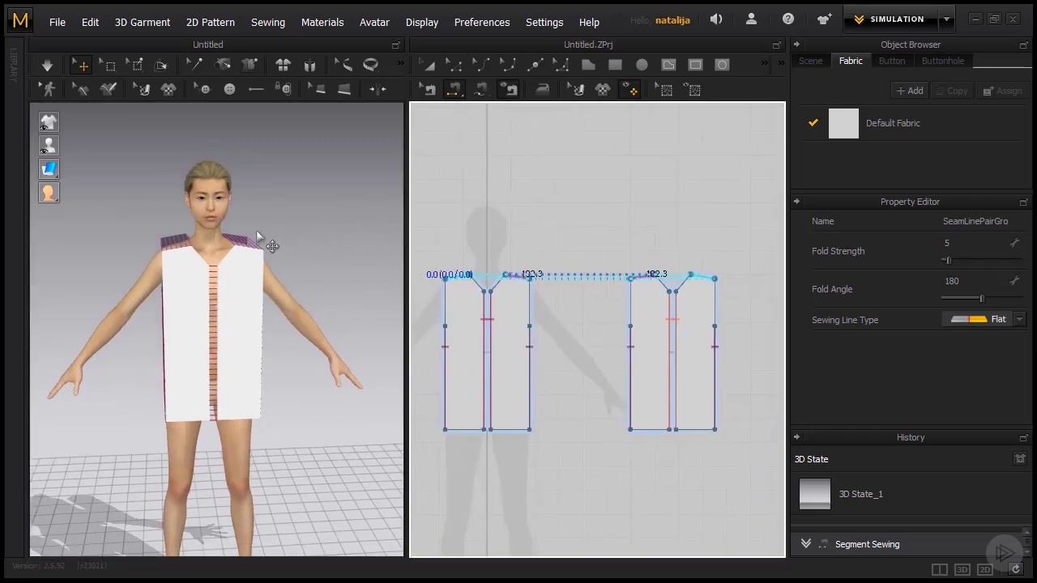
{"action": "left_click", "coordinate": [49, 66]}
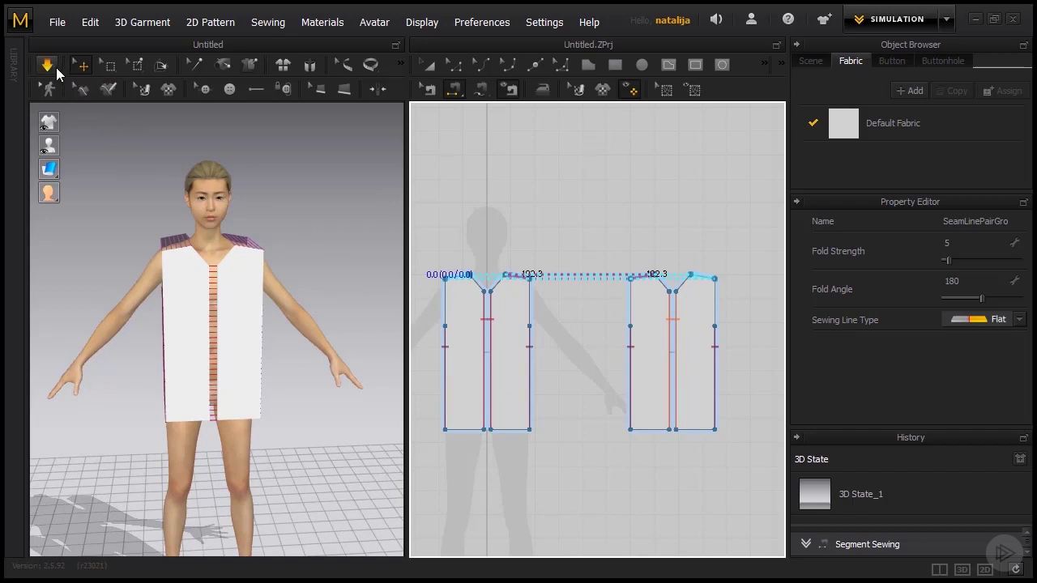
{"action": "left_click", "coordinate": [267, 264]}
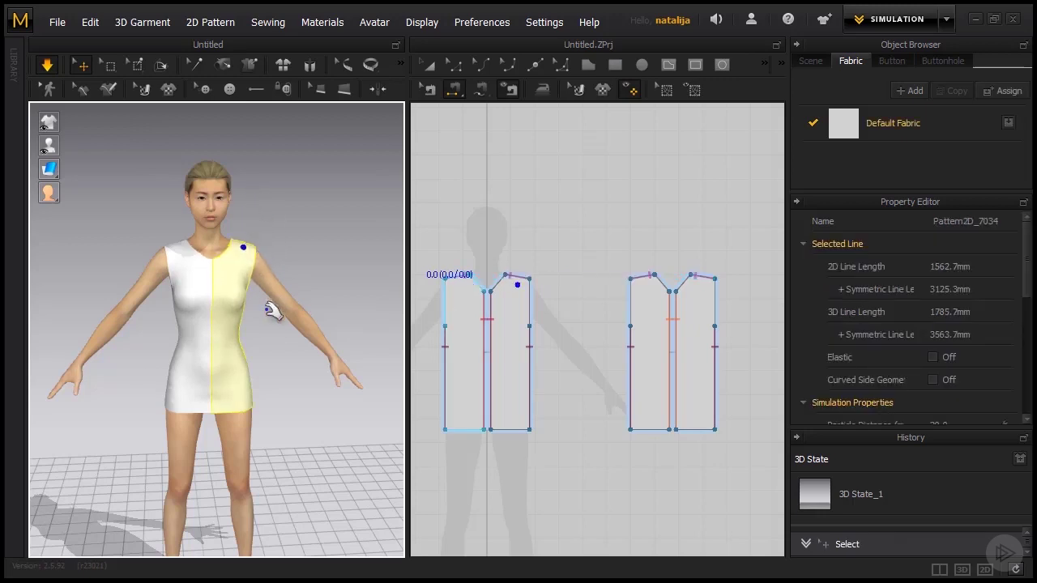
{"action": "mouse_move", "coordinate": [262, 307]}
{"action": "right_mouse_down"}
{"action": "mouse_move", "coordinate": [146, 275]}
{"action": "mouse_move", "coordinate": [166, 273]}
{"action": "mouse_move", "coordinate": [278, 347]}
{"action": "mouse_move", "coordinate": [251, 287]}
{"action": "mouse_move", "coordinate": [250, 297]}
{"action": "right_mouse_up"}
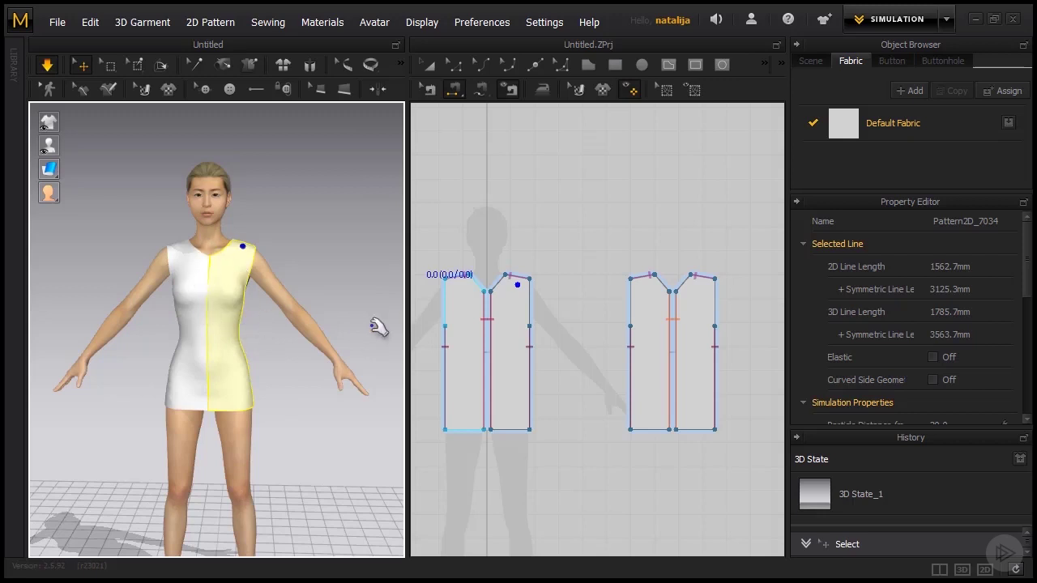
{"action": "right_click_drag", "start_coordinate": [498, 229], "coordinate": [518, 224]}
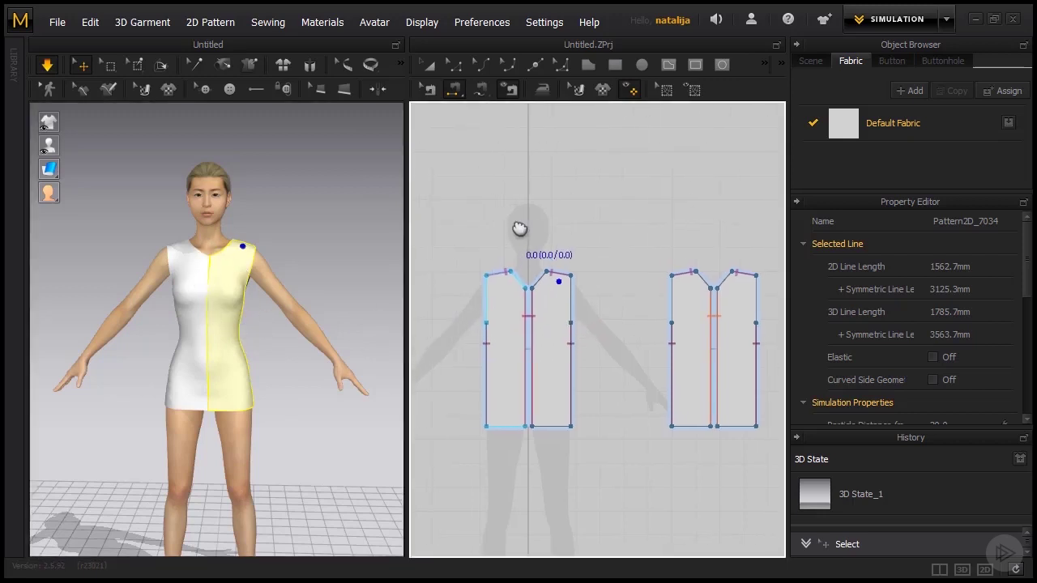
{"action": "mouse_move", "coordinate": [278, 346]}
{"action": "right_mouse_down"}
{"action": "mouse_move", "coordinate": [151, 338]}
{"action": "mouse_move", "coordinate": [269, 341]}
{"action": "right_mouse_up"}
{"action": "right_click_drag", "start_coordinate": [199, 348], "coordinate": [194, 354]}
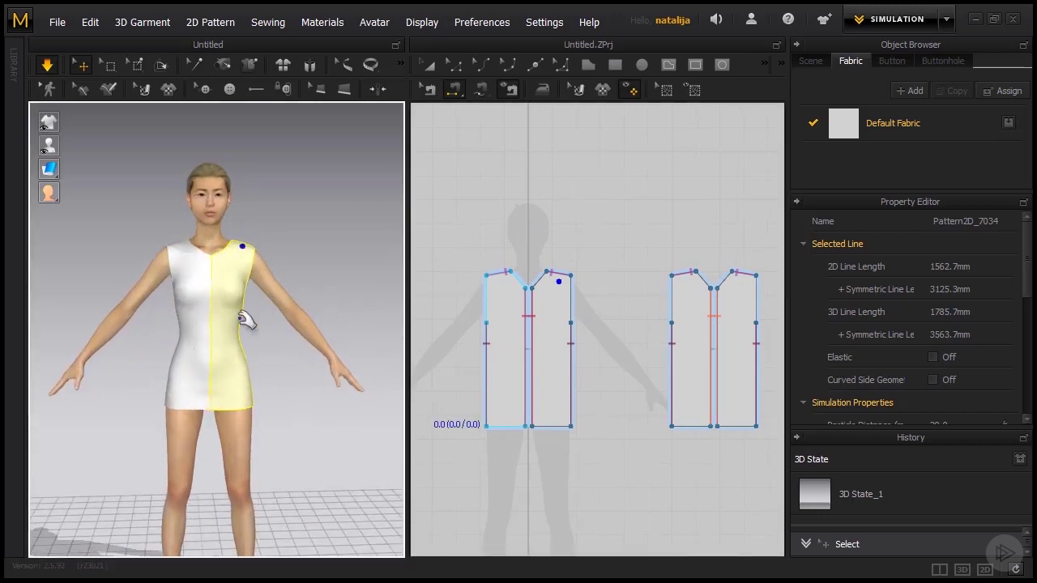
{"action": "scroll", "coordinate": [218, 342], "scroll_direction": "up", "scroll_amount": 1}
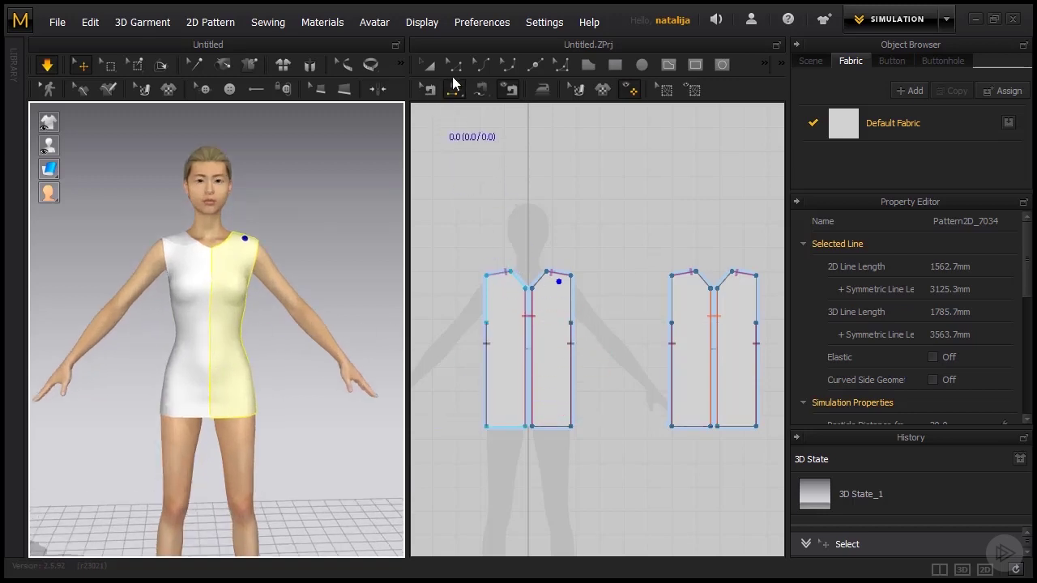
- Select the front 161.7 mm hem line and the back hem line, and drag both up to hip level
{"action": "left_click", "coordinate": [455, 73]}
{"action": "left_click", "coordinate": [437, 375]}
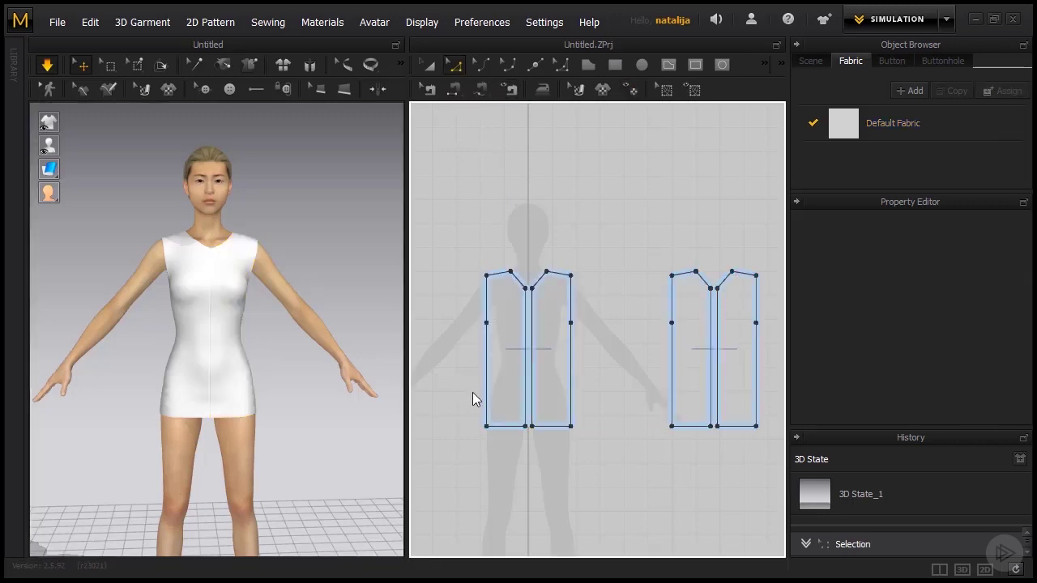
{"action": "left_click", "coordinate": [506, 428]}
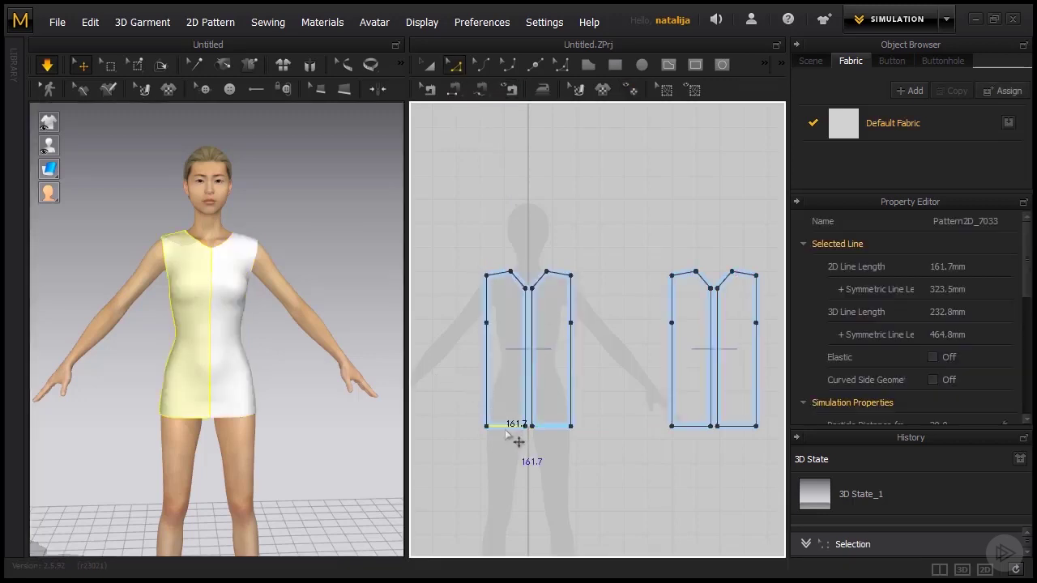
{"action": "left_click", "coordinate": [691, 427], "text": "shift"}
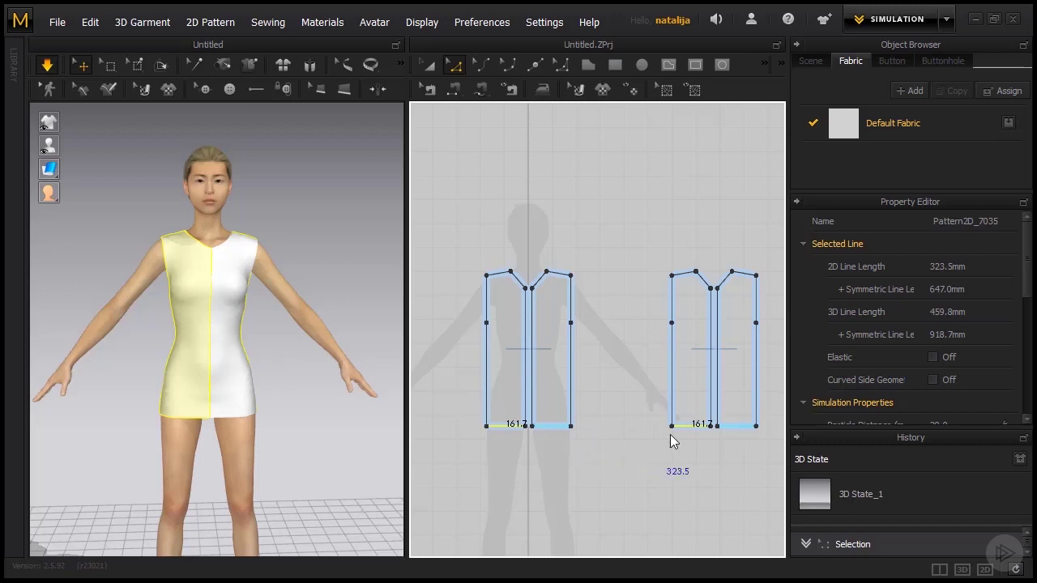
{"action": "left_click_drag", "start_coordinate": [685, 430], "coordinate": [686, 411]}
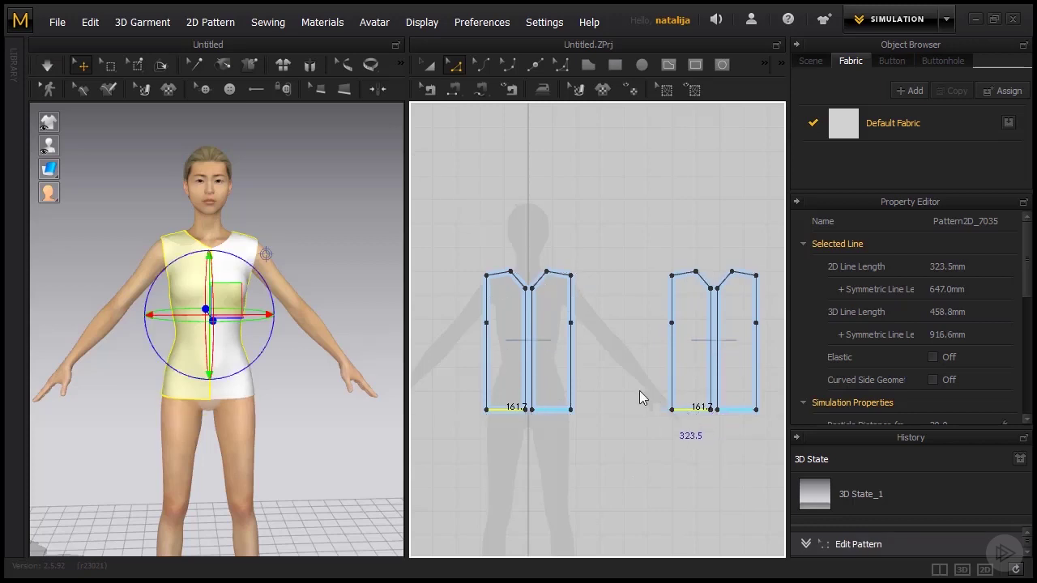
- Show the strain map and shift the front and back pattern halves slightly apart
{"action": "left_click", "coordinate": [57, 169]}
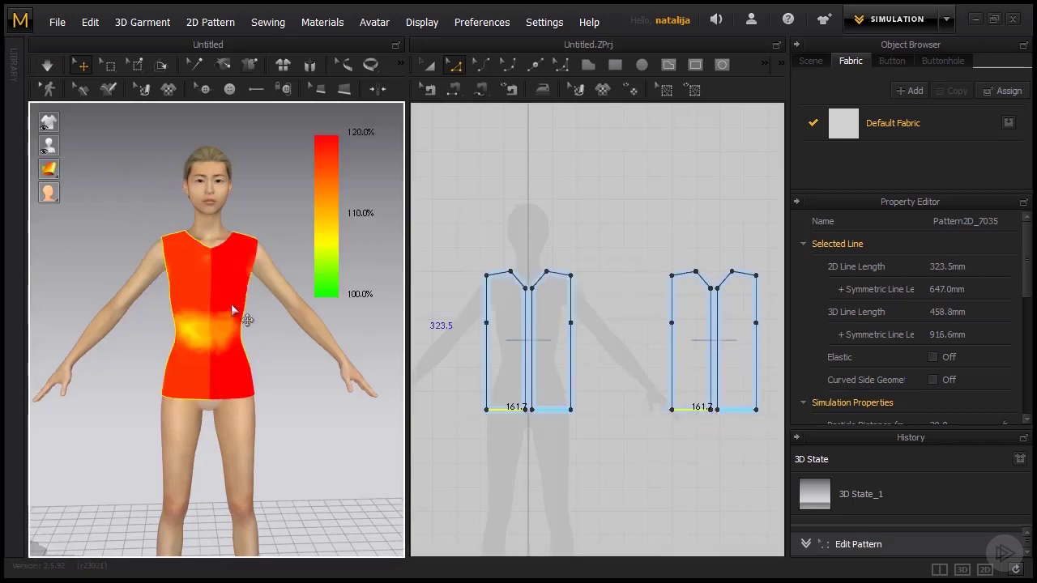
{"action": "mouse_move", "coordinate": [266, 340]}
{"action": "right_mouse_down"}
{"action": "mouse_move", "coordinate": [99, 329]}
{"action": "mouse_move", "coordinate": [247, 341]}
{"action": "right_mouse_up"}
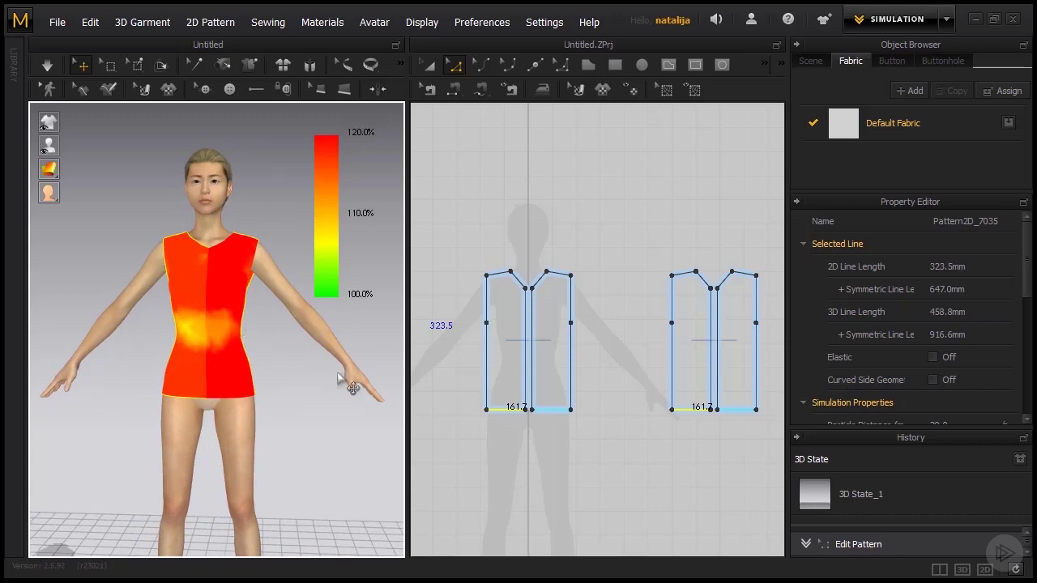
{"action": "left_click", "coordinate": [427, 66]}
{"action": "scroll", "coordinate": [502, 158], "scroll_direction": "down", "scroll_amount": 2}
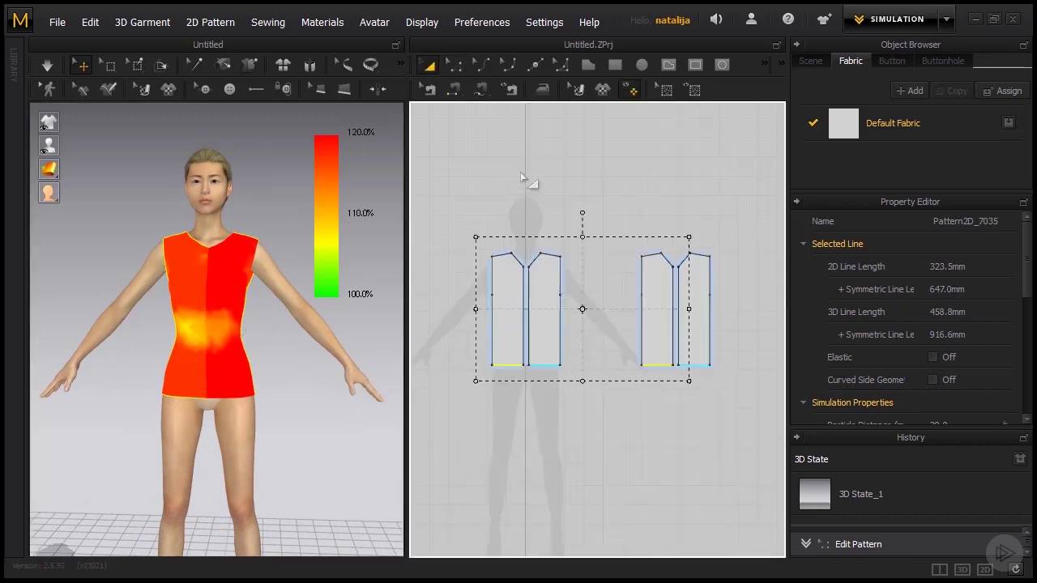
{"action": "left_click", "coordinate": [520, 169]}
{"action": "left_click_drag", "start_coordinate": [510, 290], "coordinate": [556, 300]}
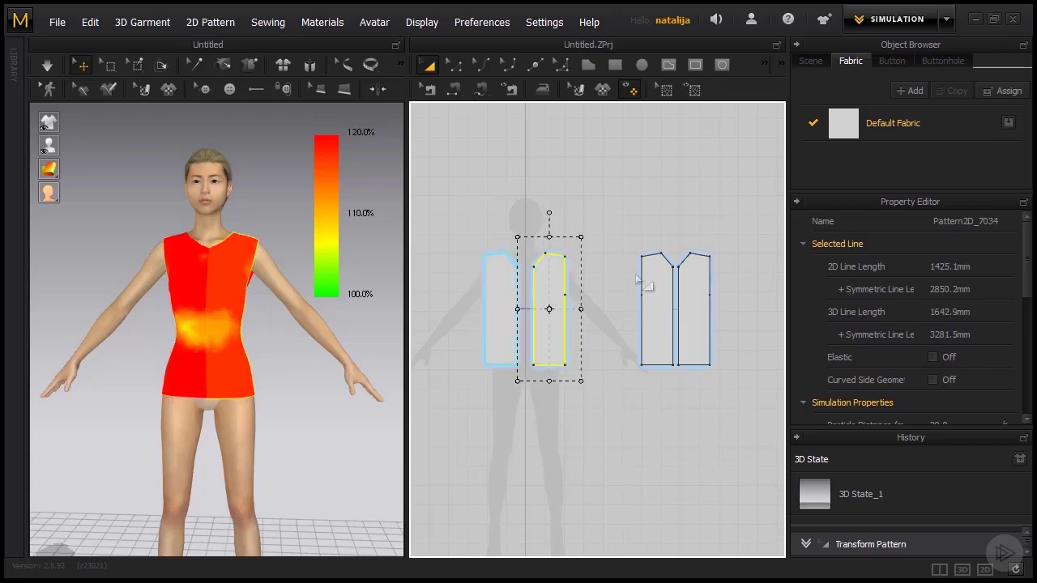
{"action": "left_click", "coordinate": [649, 292]}
{"action": "left_click_drag", "start_coordinate": [650, 291], "coordinate": [645, 292]}
{"action": "left_click", "coordinate": [589, 222]}
- Drag both pieces' centre edges inward so the front and back panels widen
{"action": "left_click", "coordinate": [455, 66]}
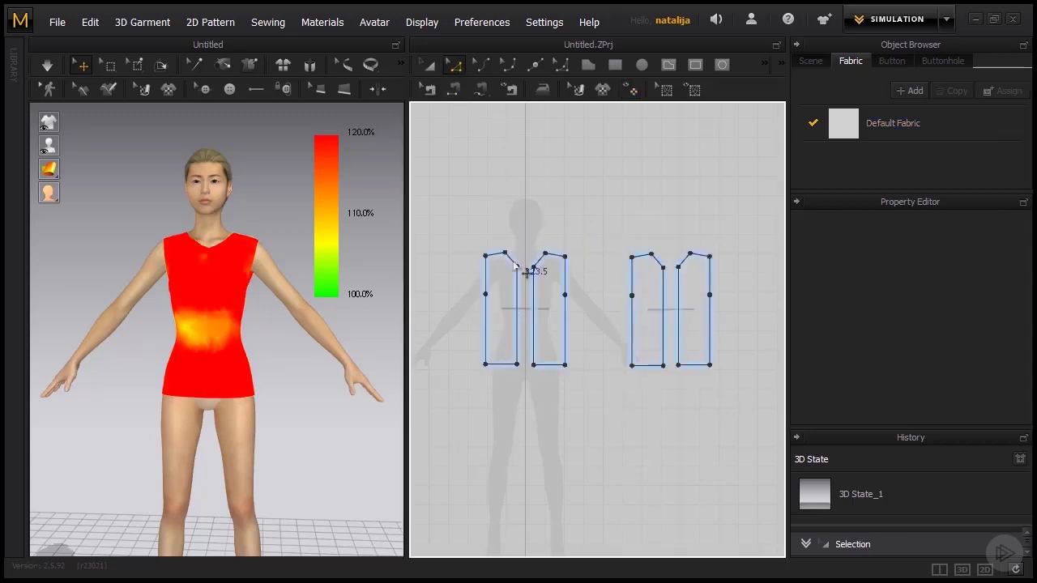
{"action": "left_click", "coordinate": [517, 304]}
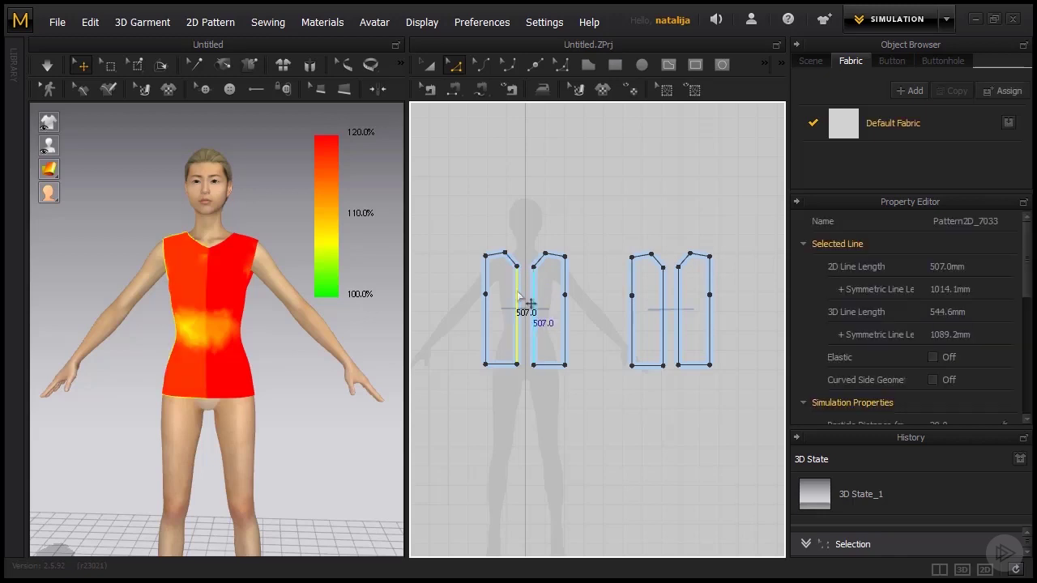
{"action": "left_click", "coordinate": [663, 305], "text": "shift"}
{"action": "left_click_drag", "start_coordinate": [665, 305], "coordinate": [669, 301]}
- Re-drape the shirt and replace the strain map with plain shading
{"action": "key", "text": "space"}
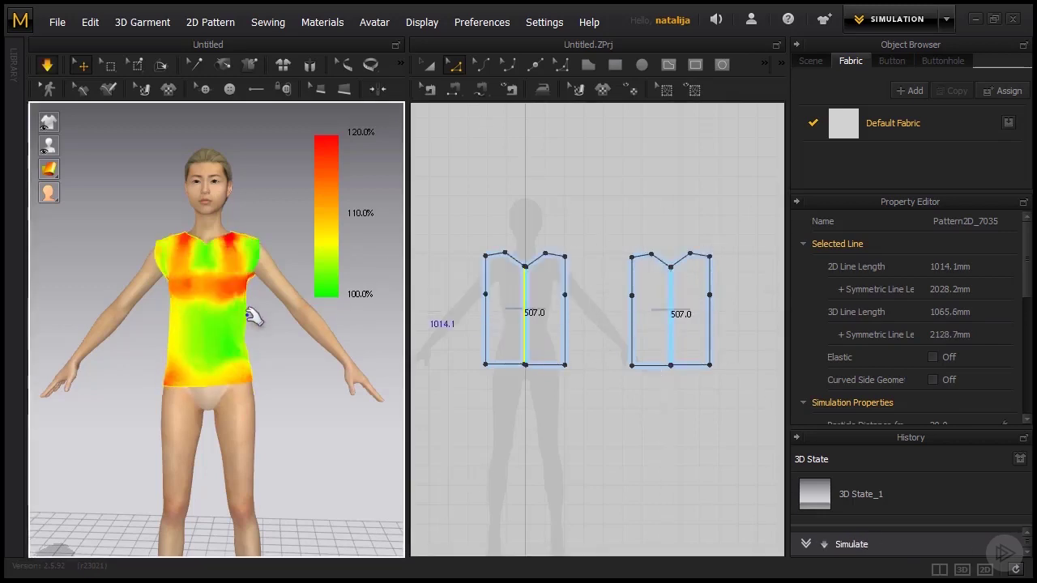
{"action": "right_click_drag", "start_coordinate": [222, 289], "coordinate": [242, 264]}
{"action": "left_click", "coordinate": [239, 253]}
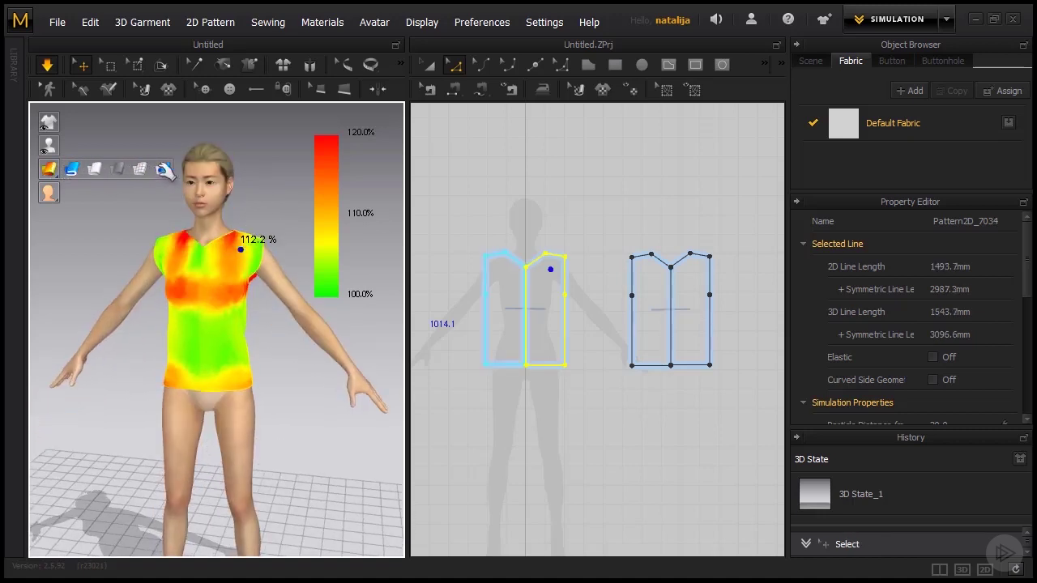
{"action": "left_click", "coordinate": [138, 170]}
- View the avatar's back and shift the back's left pattern half slightly left
{"action": "right_click_drag", "start_coordinate": [154, 282], "coordinate": [521, 299]}
{"action": "left_click", "coordinate": [260, 264]}
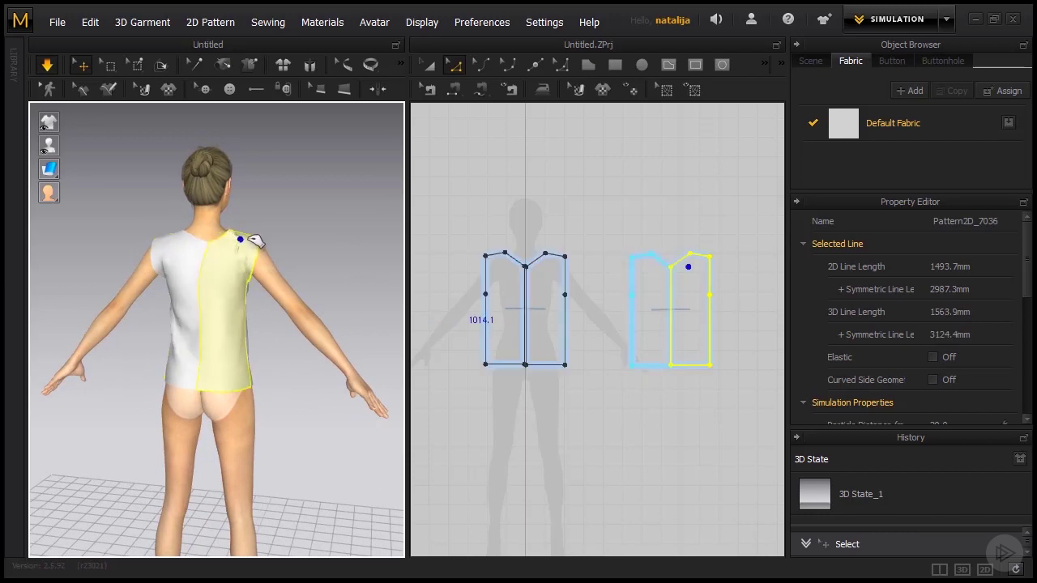
{"action": "left_click", "coordinate": [184, 234]}
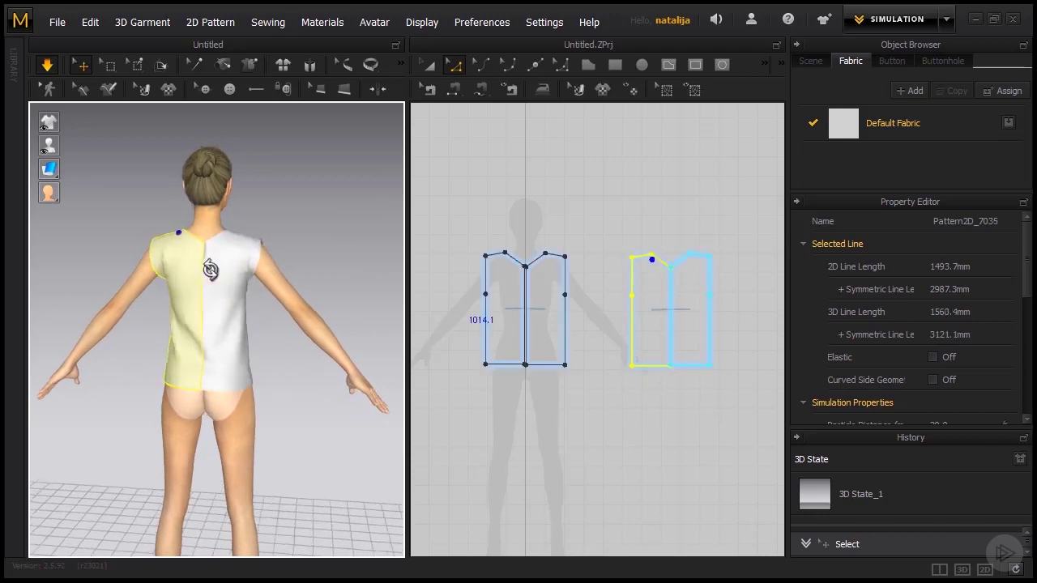
{"action": "left_click", "coordinate": [617, 222]}
{"action": "scroll", "coordinate": [673, 259], "scroll_direction": "up", "scroll_amount": 8}
{"action": "scroll", "coordinate": [660, 315], "scroll_direction": "up", "scroll_amount": 3}
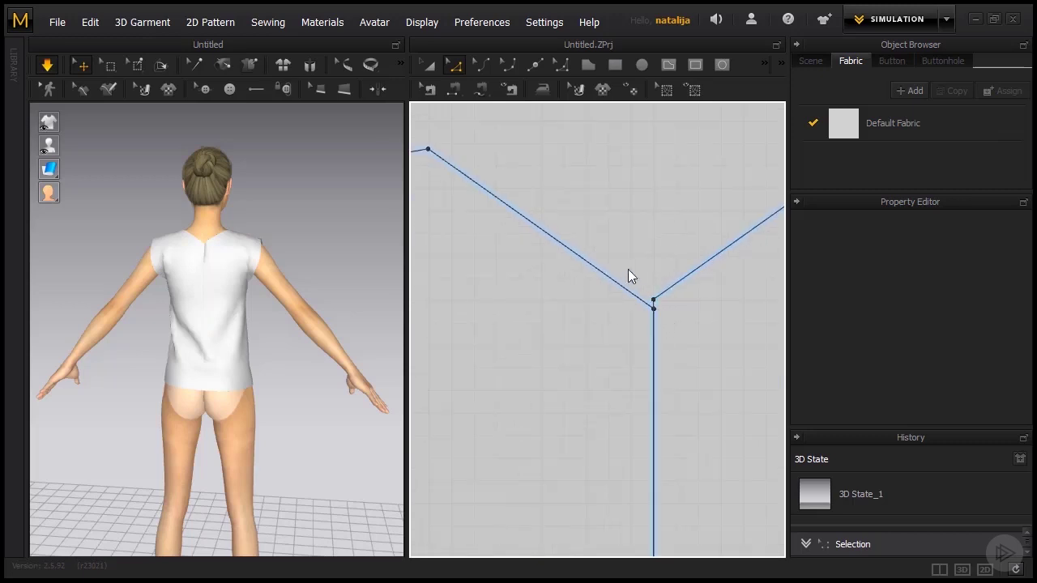
{"action": "scroll", "coordinate": [562, 208], "scroll_direction": "down", "scroll_amount": 8}
{"action": "left_click", "coordinate": [428, 65]}
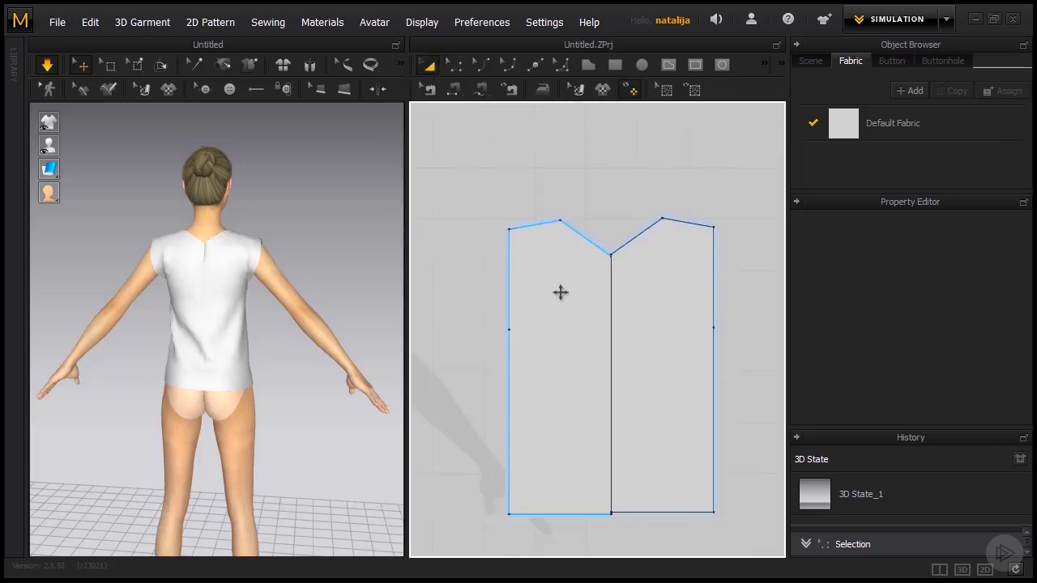
{"action": "left_click_drag", "start_coordinate": [561, 293], "coordinate": [546, 292]}
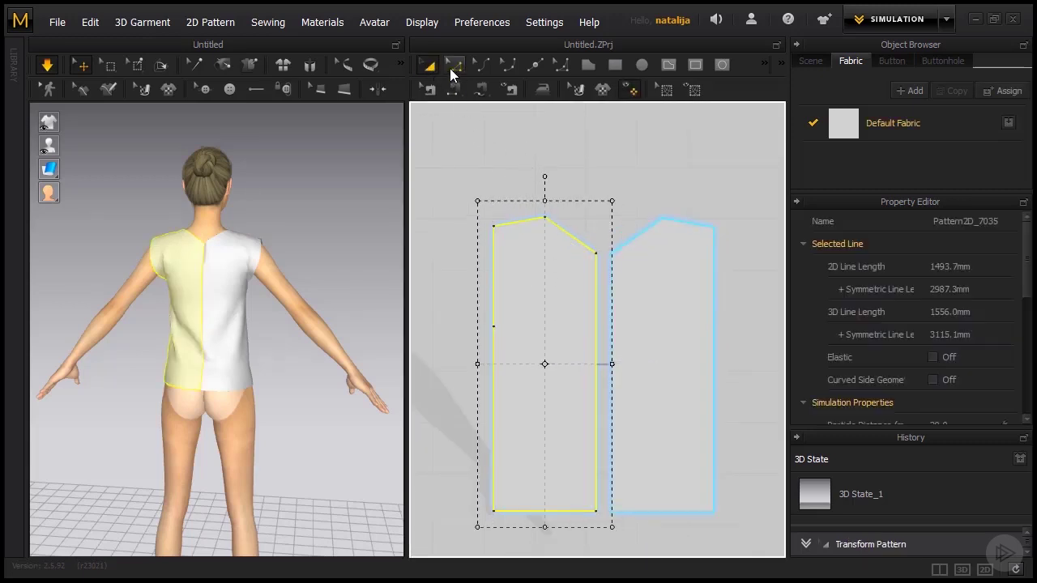
- Raise the back neckline's centre points nearly straight across and re-drape the shirt
{"action": "left_click", "coordinate": [453, 66]}
{"action": "left_click", "coordinate": [597, 256]}
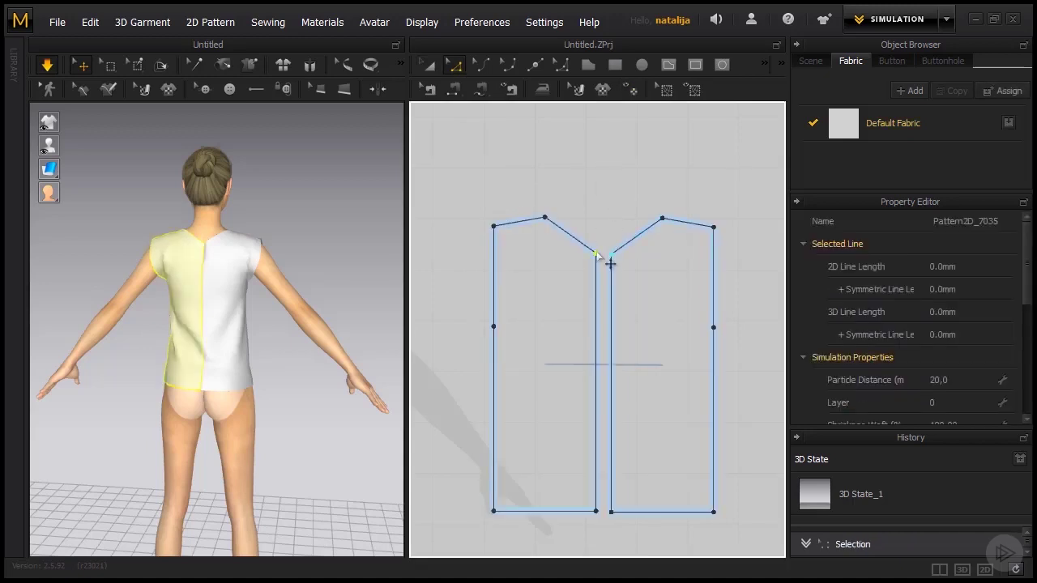
{"action": "left_click_drag", "start_coordinate": [610, 263], "coordinate": [609, 234]}
{"action": "key", "text": "space"}
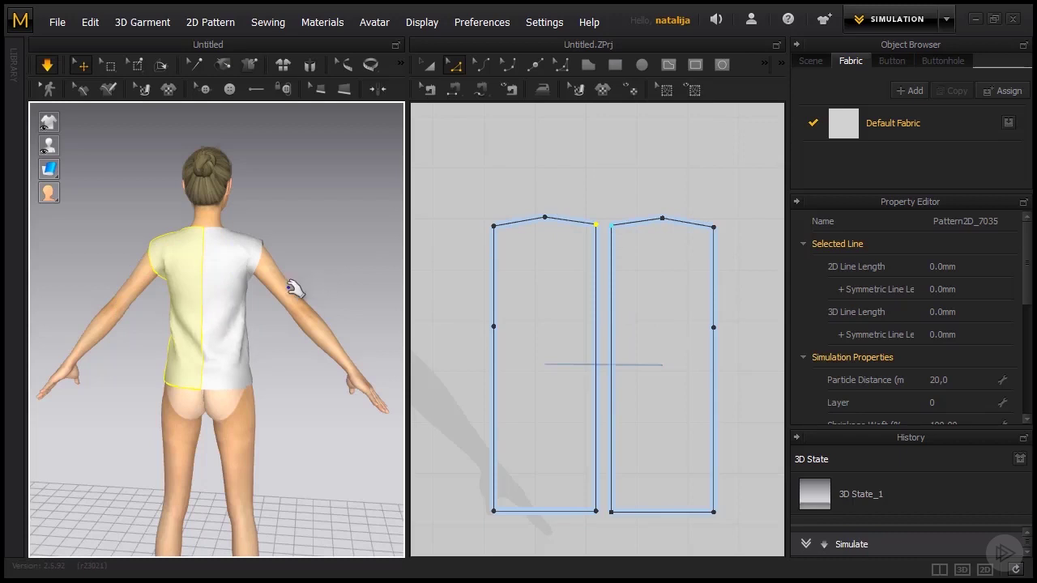
{"action": "right_click_drag", "start_coordinate": [287, 338], "coordinate": [74, 339]}
{"action": "right_click_drag", "start_coordinate": [227, 338], "coordinate": [132, 340]}
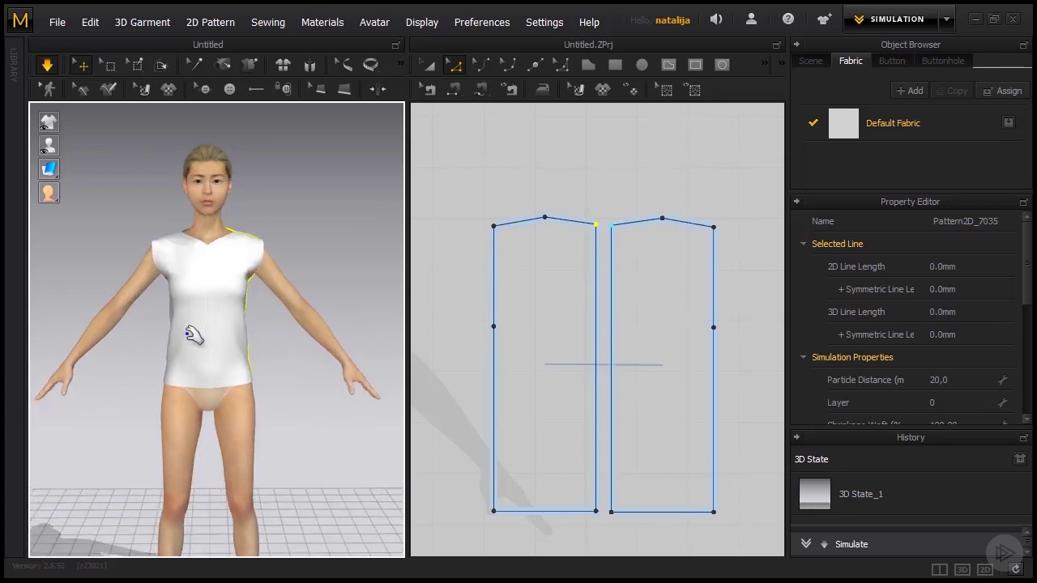
- Curve the front and back armhole lines and re-drape the shirt
{"action": "scroll", "coordinate": [504, 317], "scroll_direction": "down", "scroll_amount": 4}
{"action": "right_click_drag", "start_coordinate": [465, 321], "coordinate": [585, 325]}
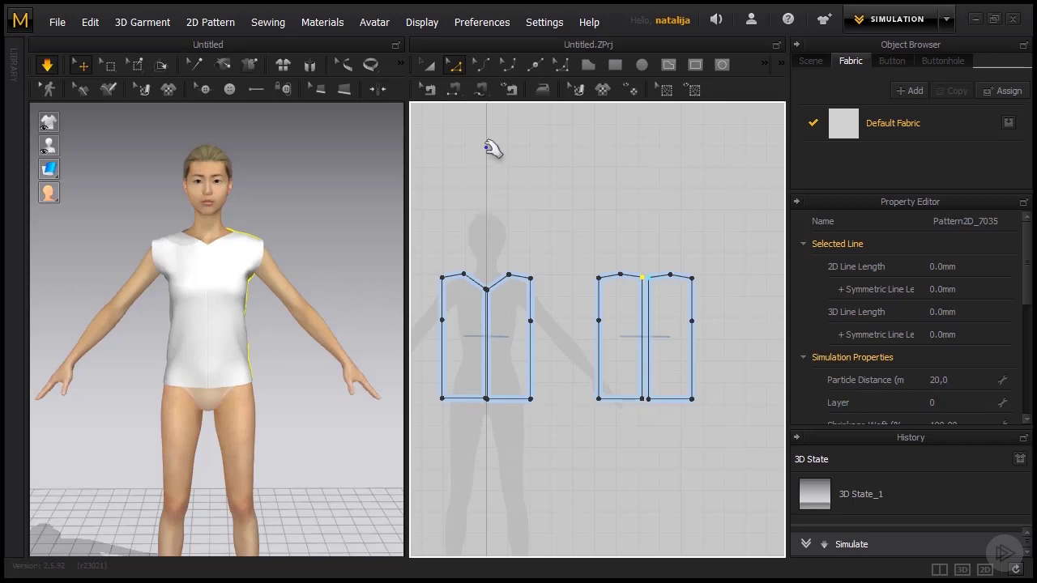
{"action": "left_click", "coordinate": [483, 65]}
{"action": "left_click", "coordinate": [444, 299]}
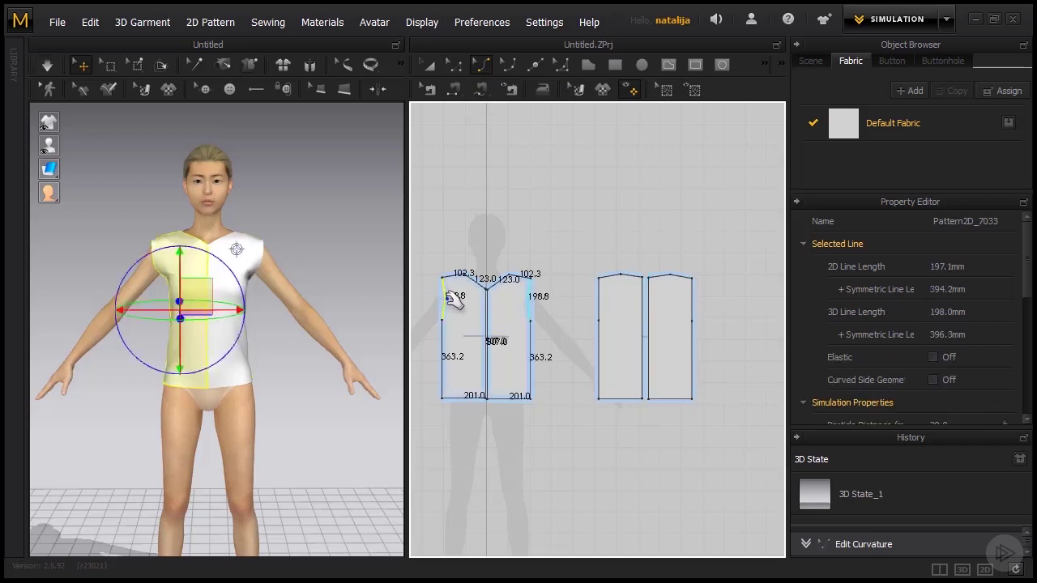
{"action": "left_click", "coordinate": [603, 297]}
{"action": "key", "text": "space"}
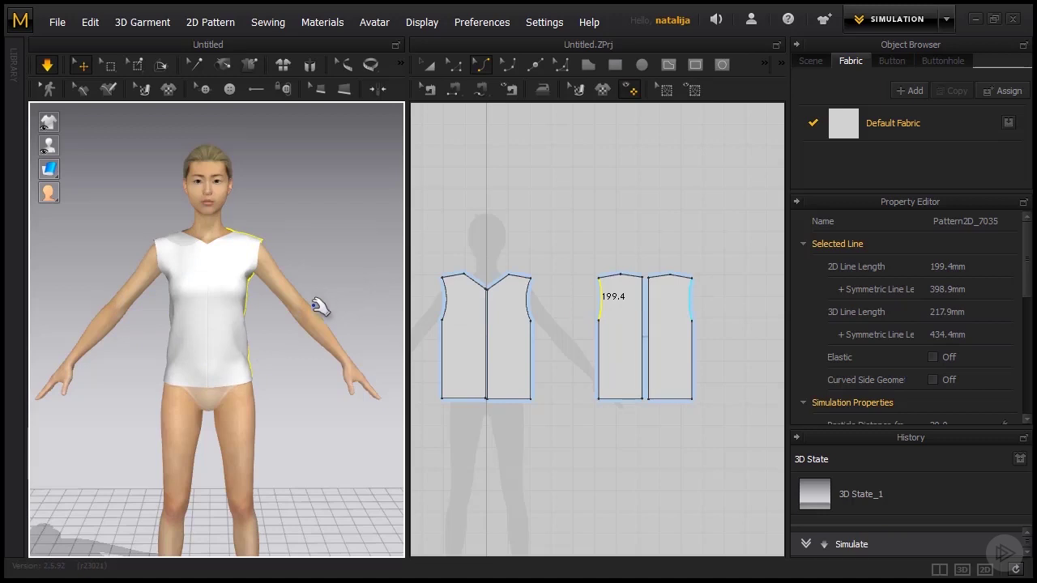
{"action": "mouse_move", "coordinate": [316, 300]}
{"action": "right_mouse_down"}
{"action": "mouse_move", "coordinate": [197, 297]}
{"action": "mouse_move", "coordinate": [289, 301]}
{"action": "mouse_move", "coordinate": [314, 315]}
{"action": "right_mouse_up"}
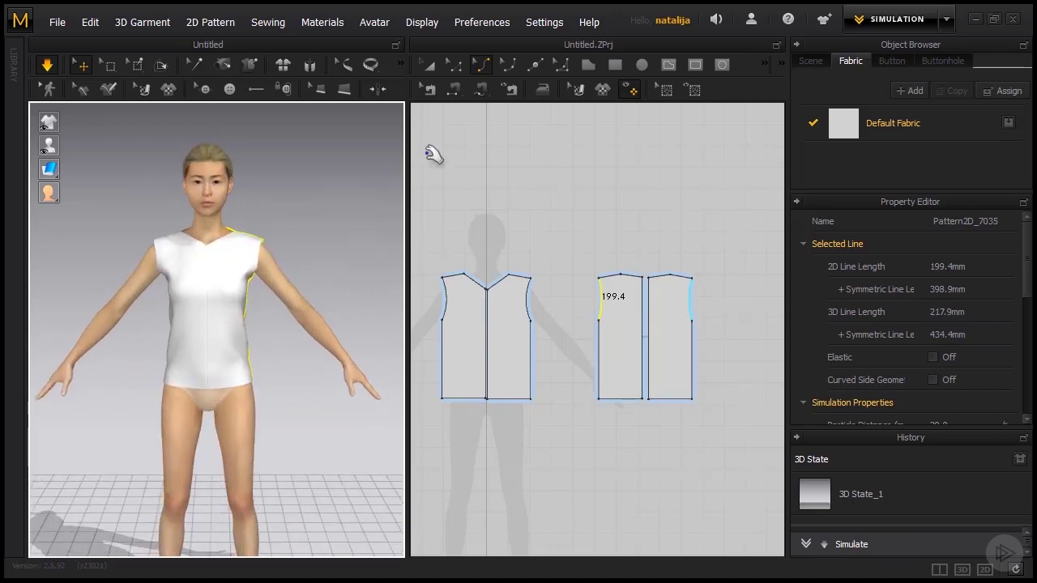
- Move the shoulder points inward and pull the side-waist points in for a fitted waist
{"action": "left_click", "coordinate": [454, 65]}
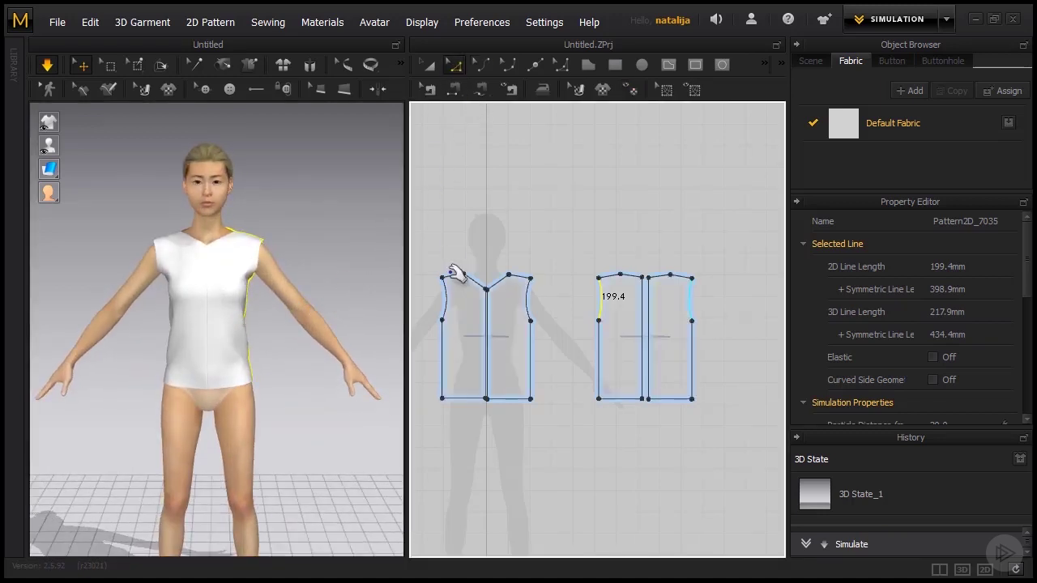
{"action": "left_click", "coordinate": [444, 275]}
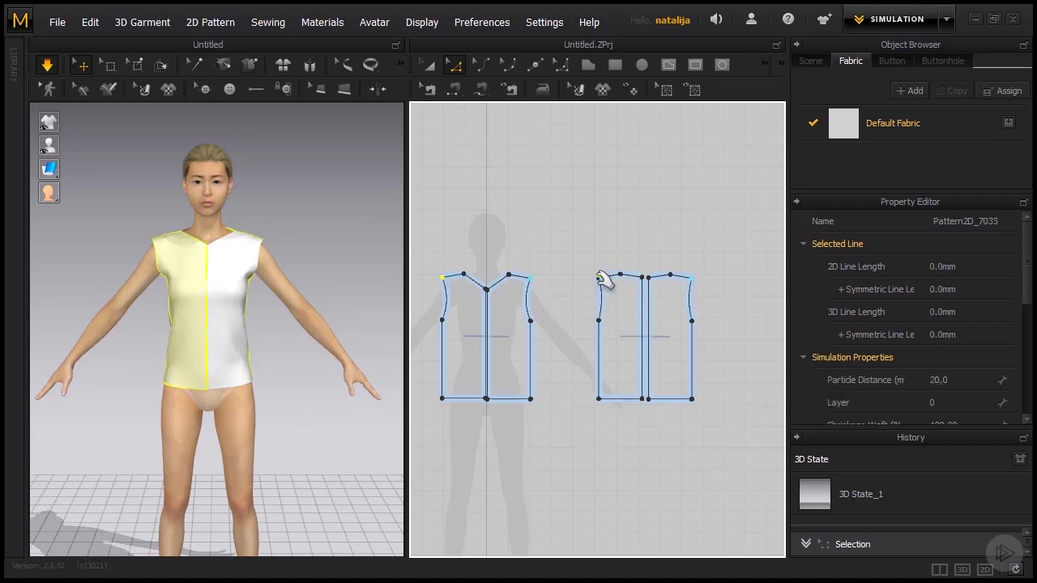
{"action": "left_click_drag", "start_coordinate": [604, 280], "coordinate": [608, 273]}
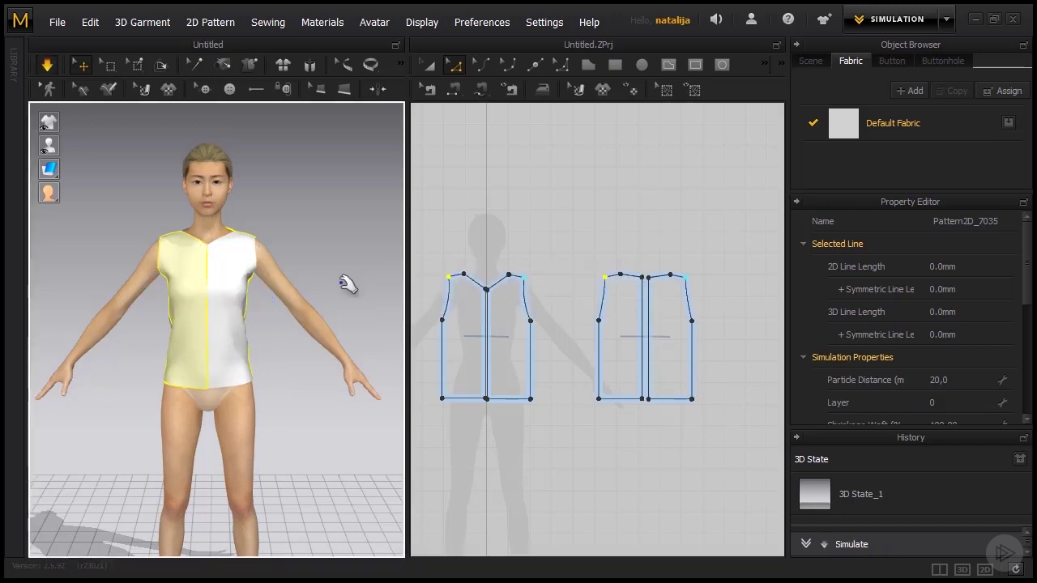
{"action": "right_click_drag", "start_coordinate": [345, 287], "coordinate": [302, 291]}
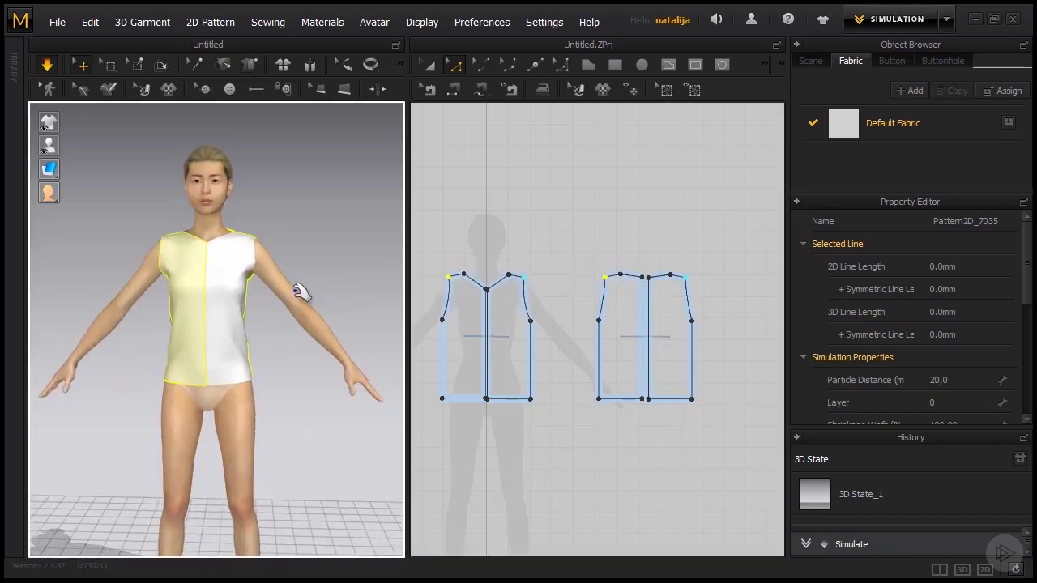
{"action": "left_click", "coordinate": [445, 322]}
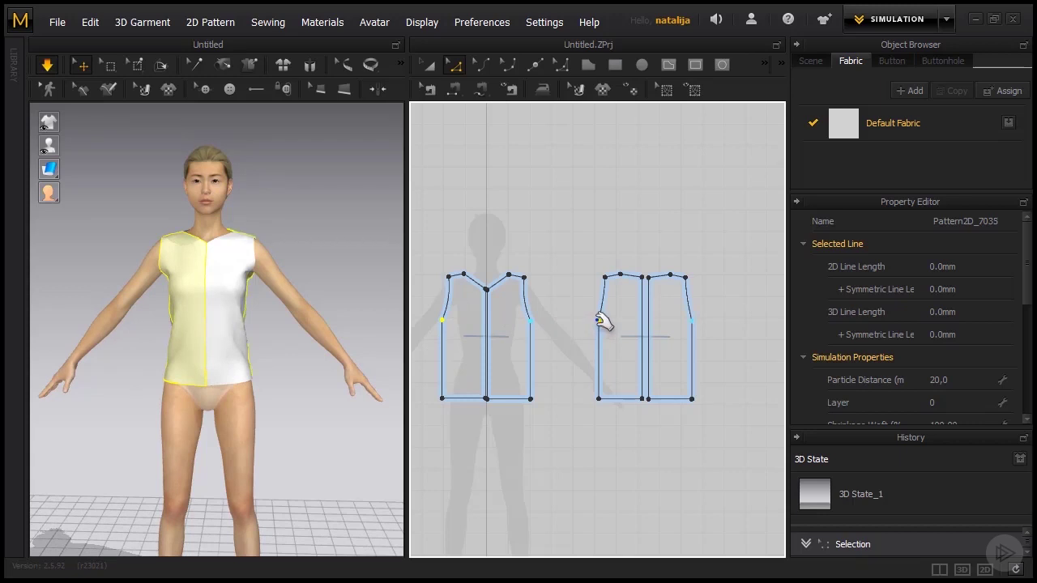
{"action": "left_click_drag", "start_coordinate": [601, 320], "coordinate": [604, 321]}
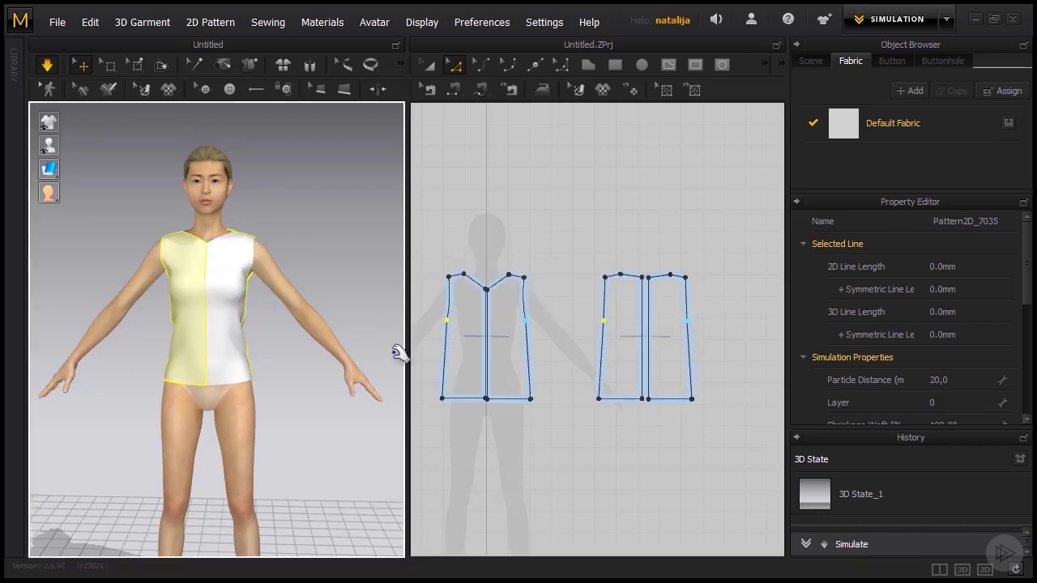
- Bend the front neckline into a rounded scoop, 130.4 mm per half, and re-drape the top
{"action": "left_click", "coordinate": [479, 65]}
{"action": "scroll", "coordinate": [478, 269], "scroll_direction": "up", "scroll_amount": 2}
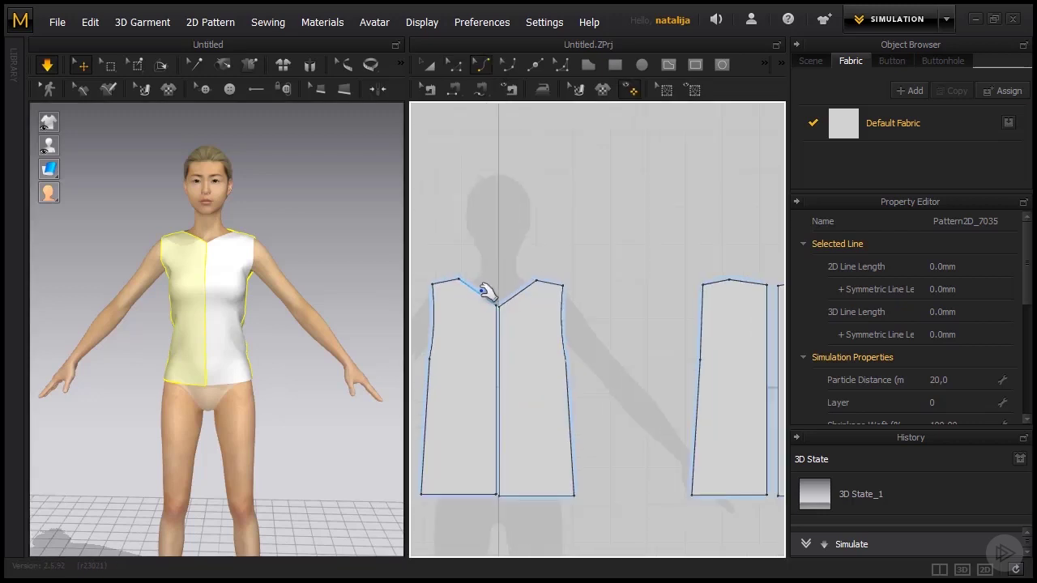
{"action": "left_click_drag", "start_coordinate": [485, 293], "coordinate": [480, 303]}
{"action": "key", "text": "space"}
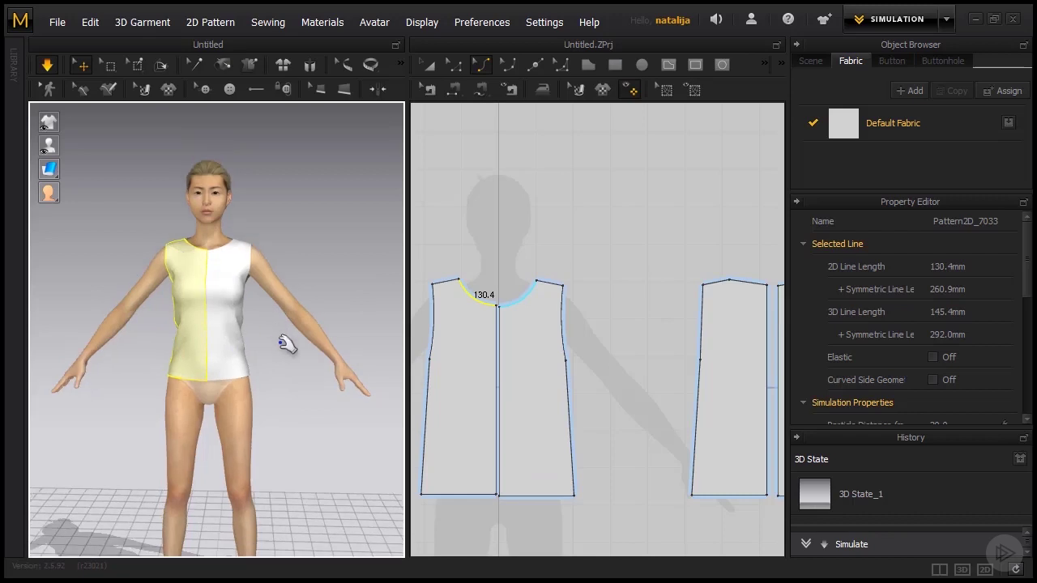
{"action": "mouse_move", "coordinate": [286, 345]}
{"action": "right_mouse_down"}
{"action": "mouse_move", "coordinate": [138, 347]}
{"action": "mouse_move", "coordinate": [279, 342]}
{"action": "right_mouse_up"}
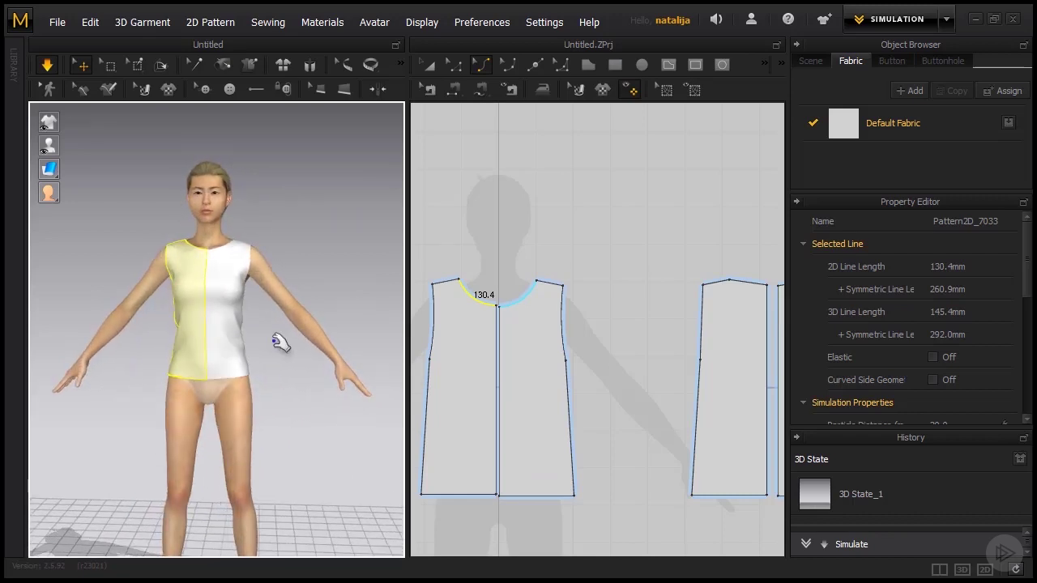